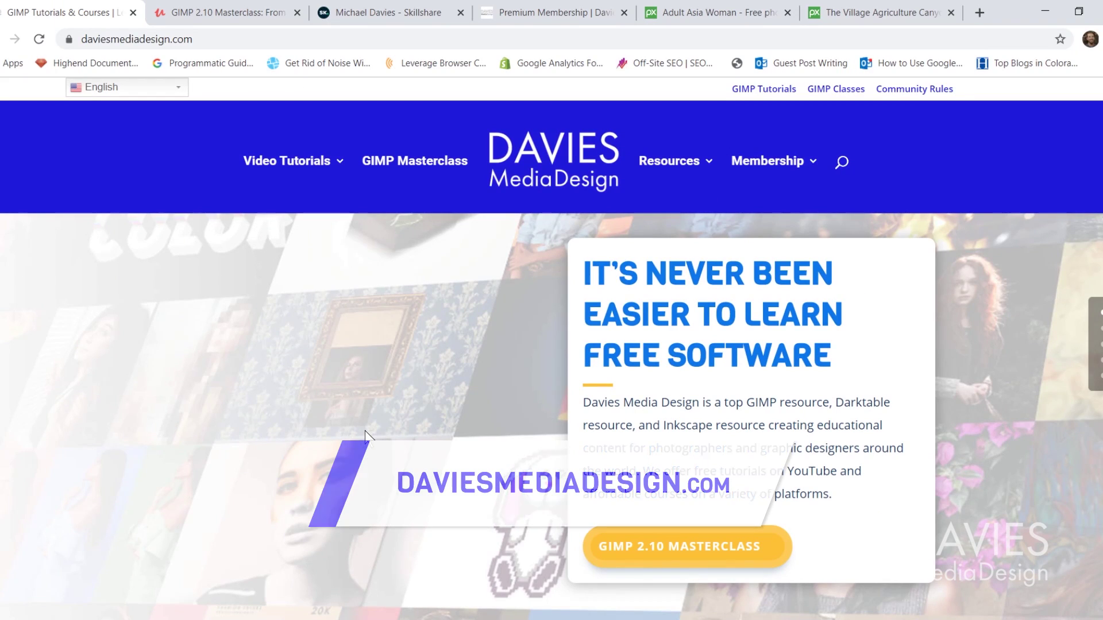
Scroll down the Davies Media Design homepage past the tutorials, GIMP Book of Layers and Help Articles
scroll(365, 432, down, 15)
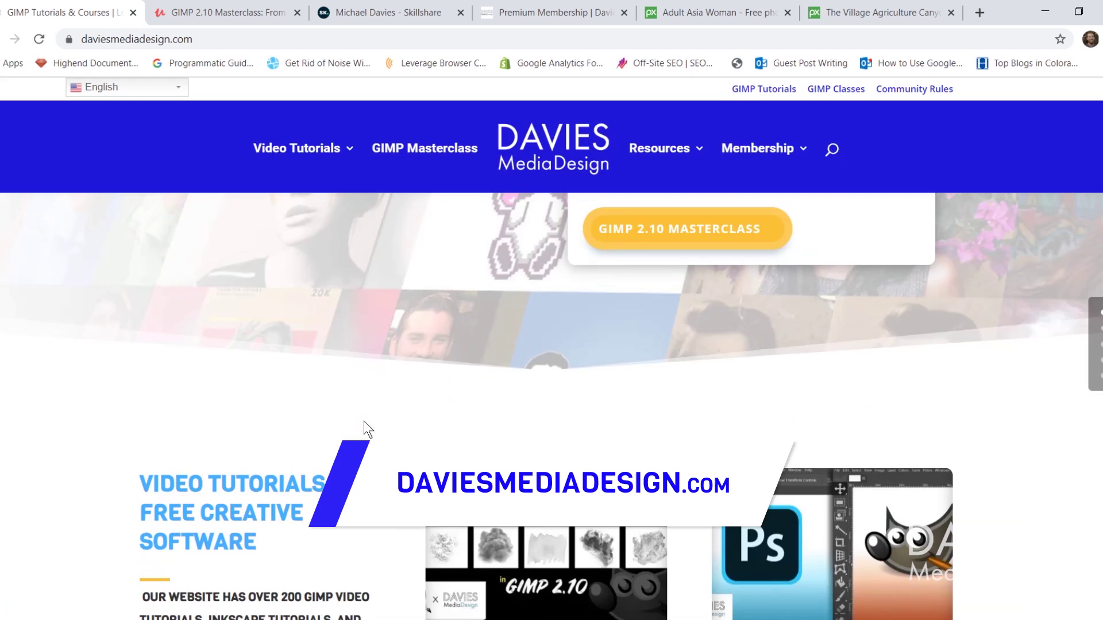
scroll(366, 420, down, 9)
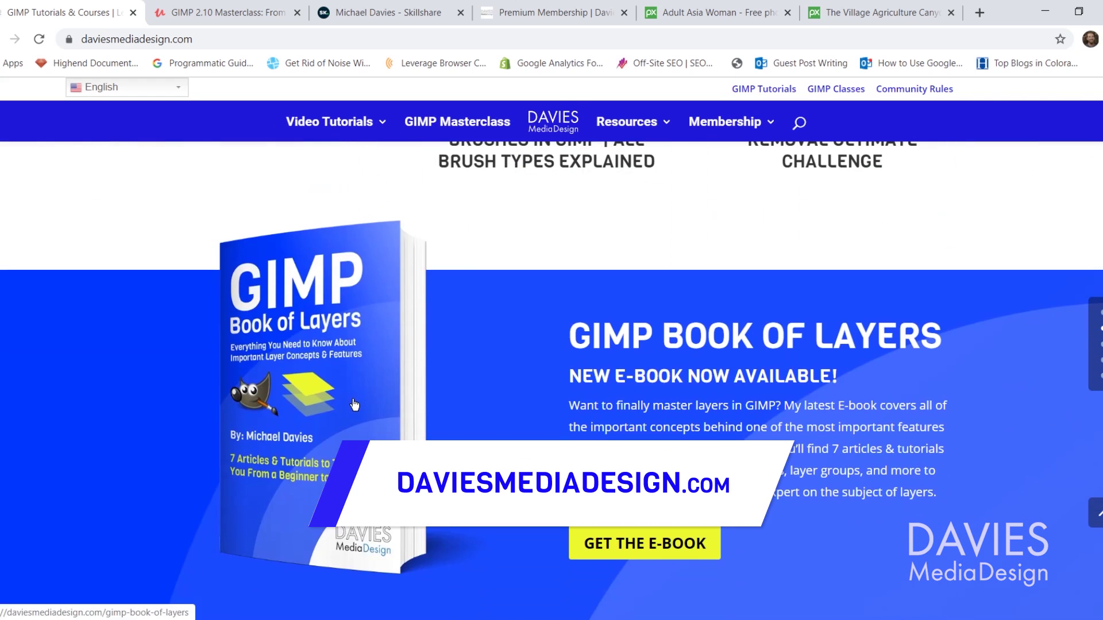
scroll(360, 405, down, 5)
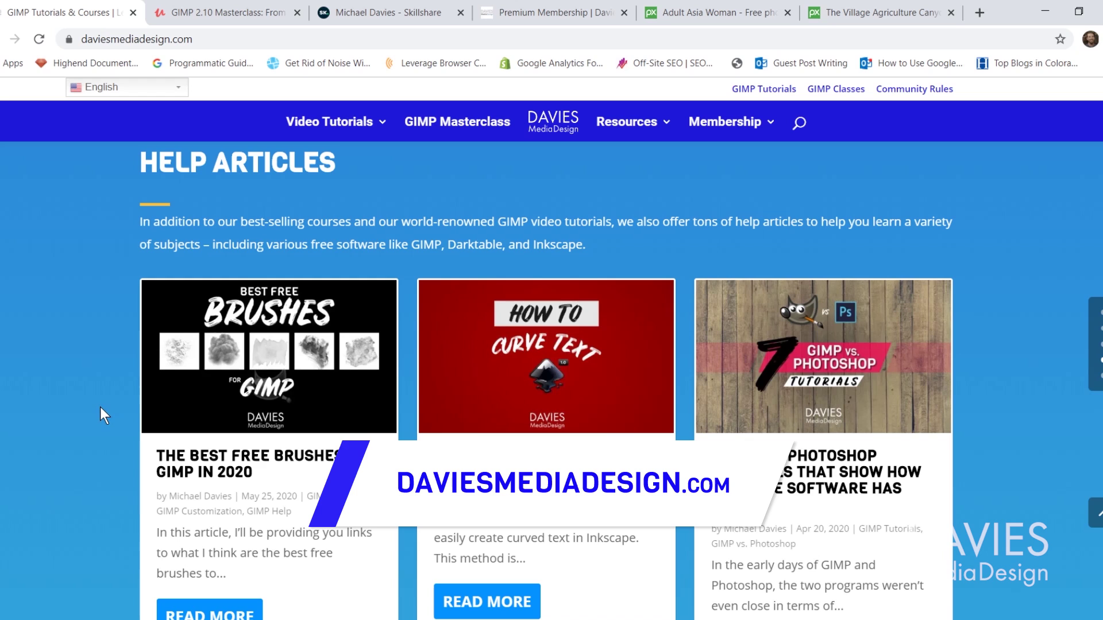
scroll(118, 411, down, 10)
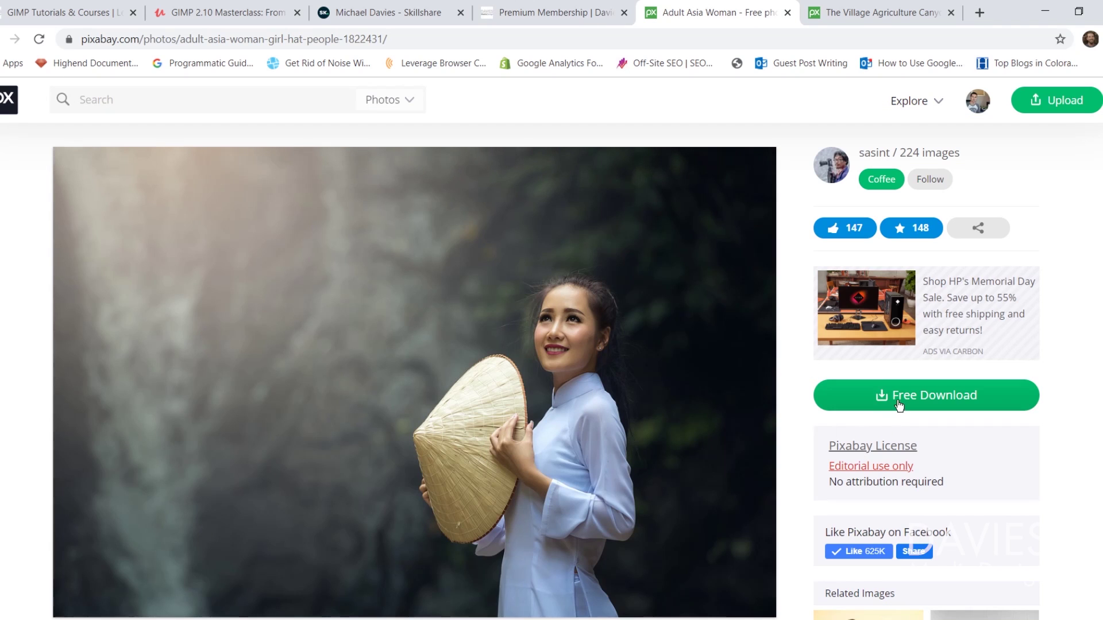
Show the Free Download size options for the woman photo, then go to the village rice-terrace page
click(896, 399)
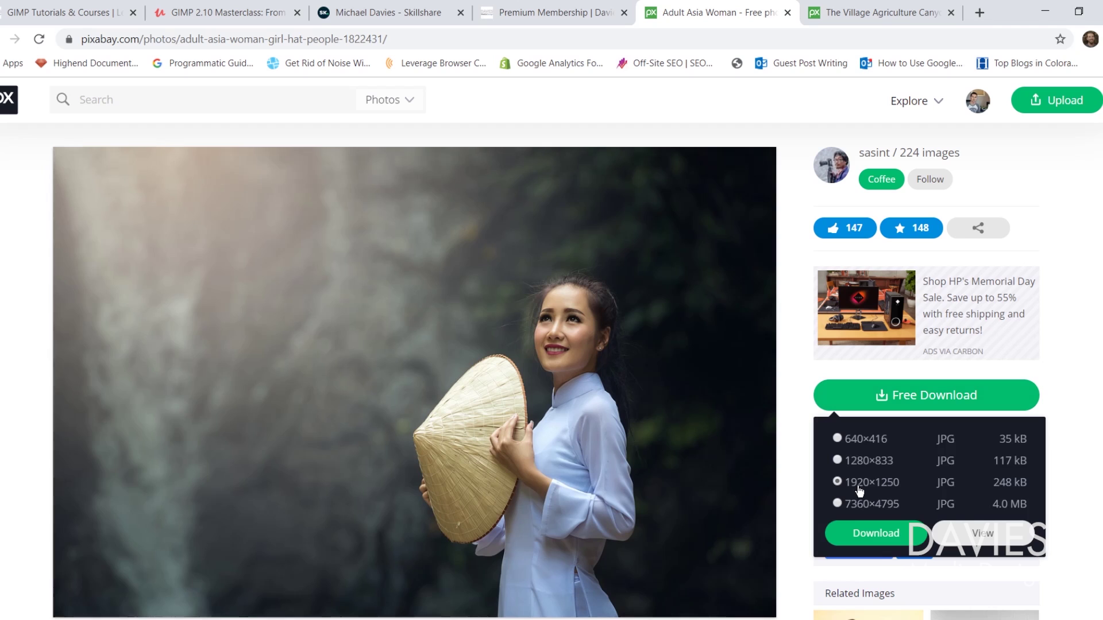
click(851, 18)
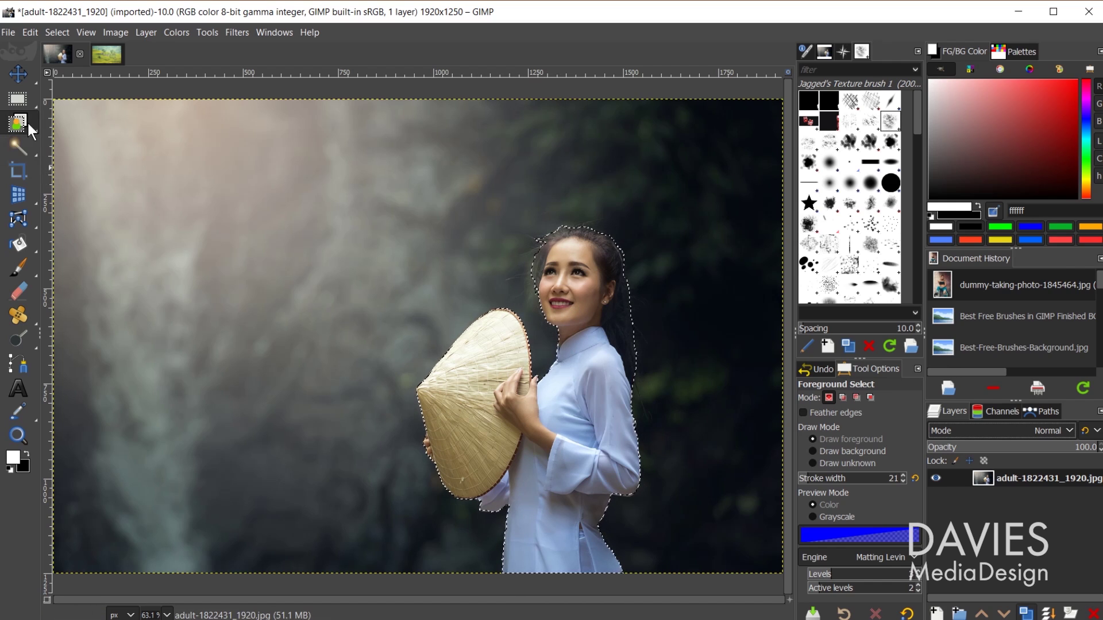
Display the woman photo's Red, Green and Blue channels in the Channels dock
mouse_move(25, 120)
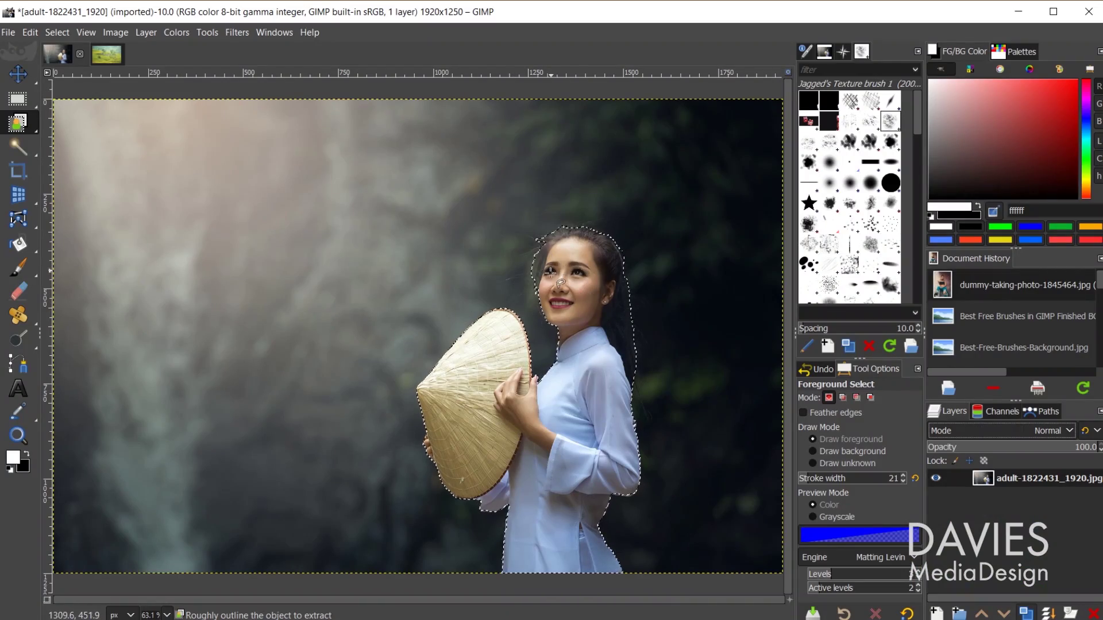
click(998, 412)
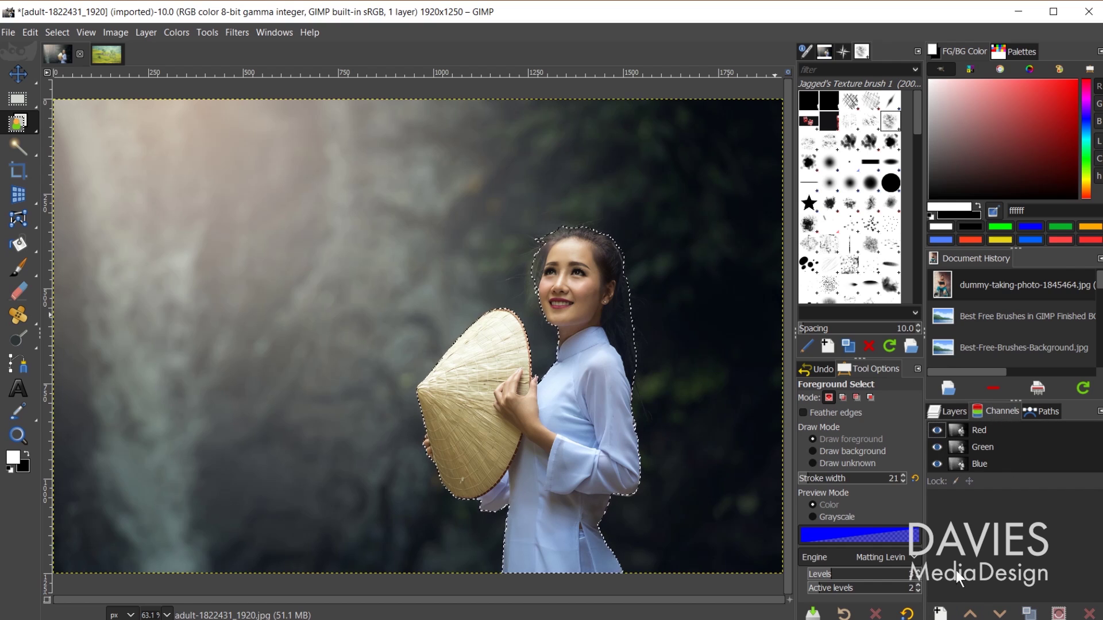
Create a channel named Saved Selection with fill opacity 0, initialized from the woman-and-hat selection
click(943, 613)
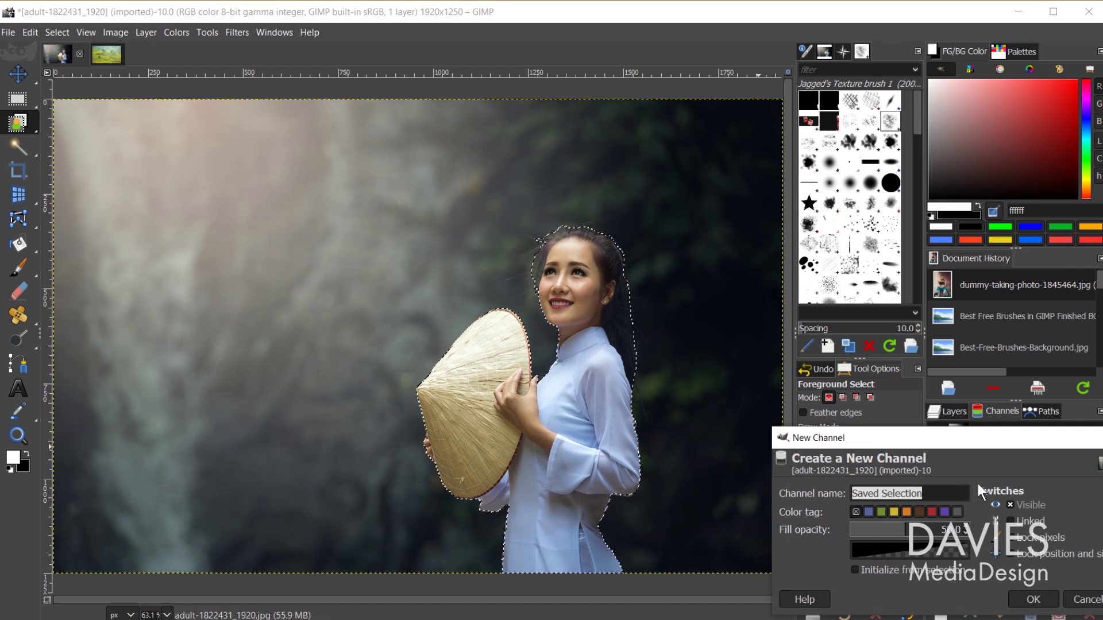
drag(933, 441, 775, 240)
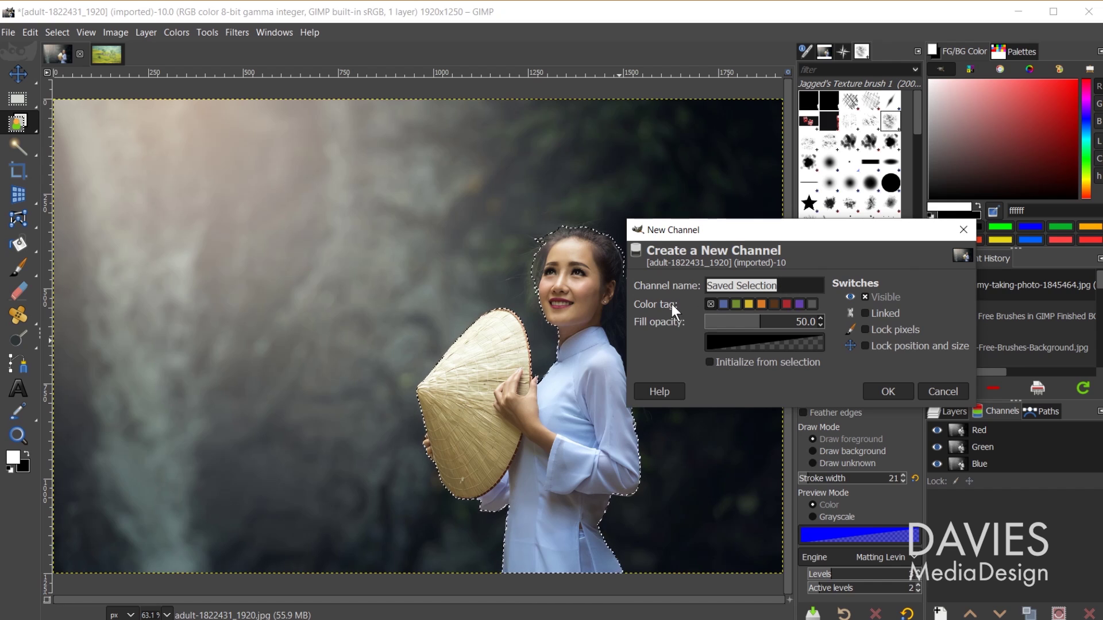
click(723, 305)
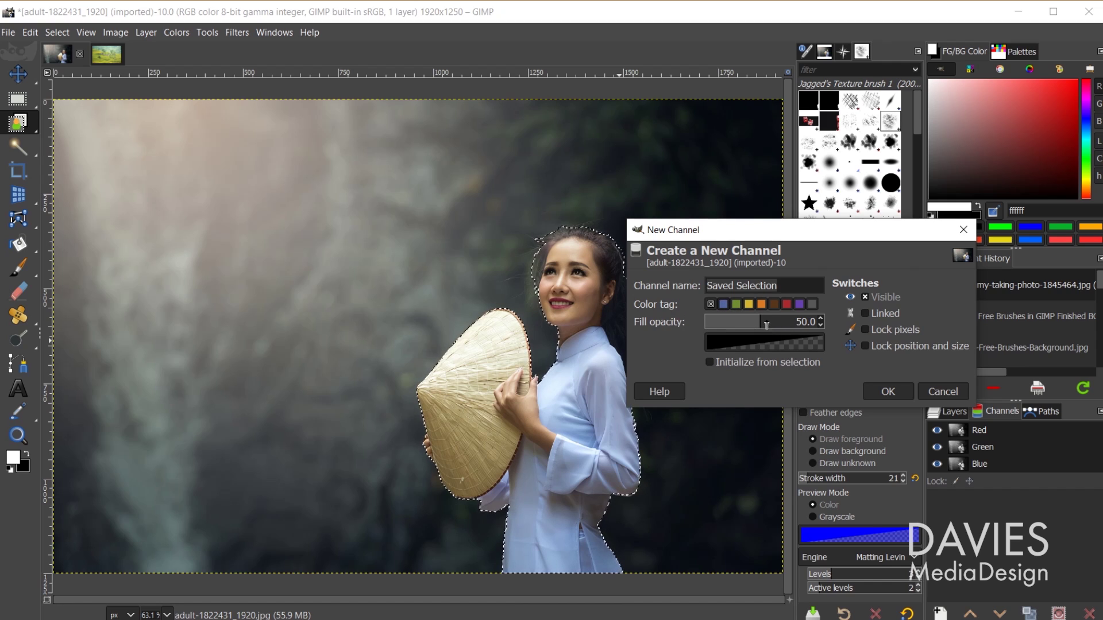
drag(760, 321, 621, 337)
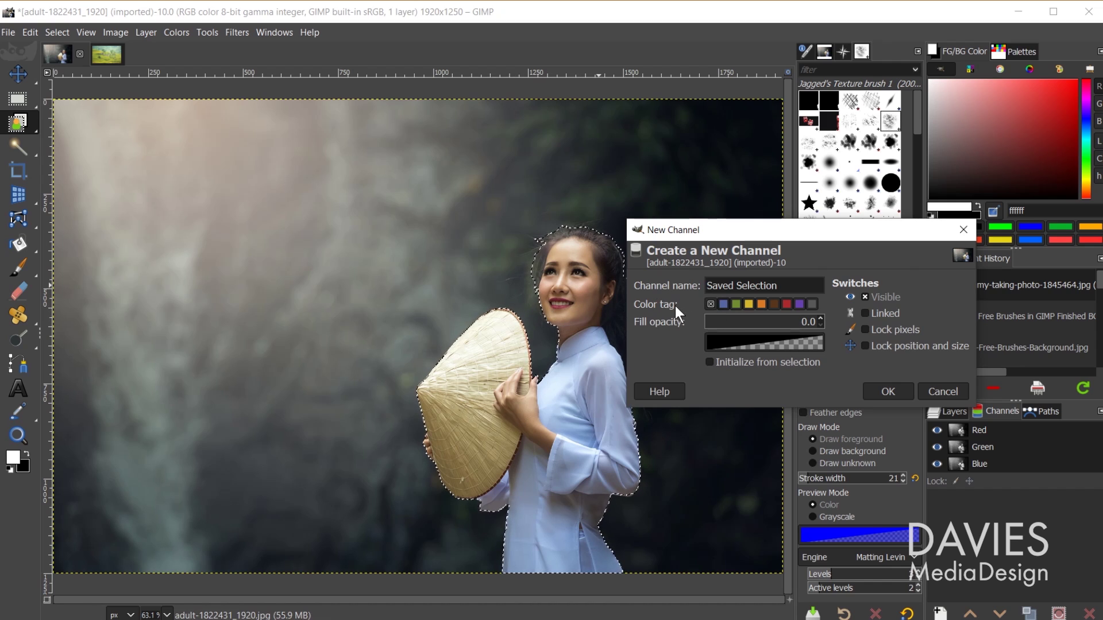
click(712, 362)
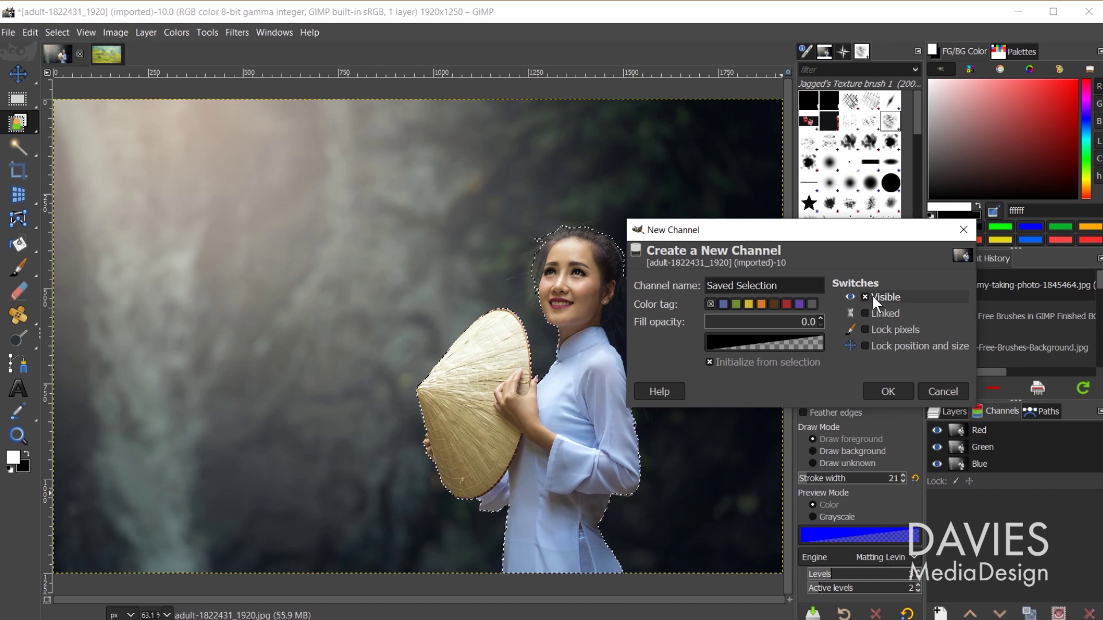
click(888, 392)
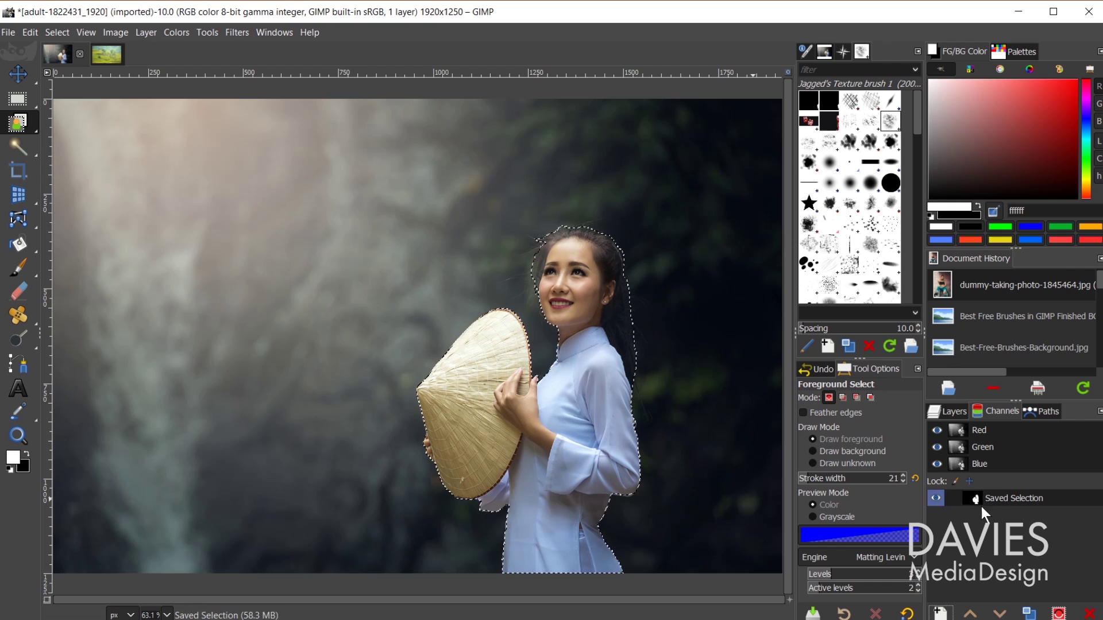
Hide the Saved Selection channel, deselect all, then reload the woman's outline with Channel to Selection
click(937, 496)
key(ctrl+shift+a)
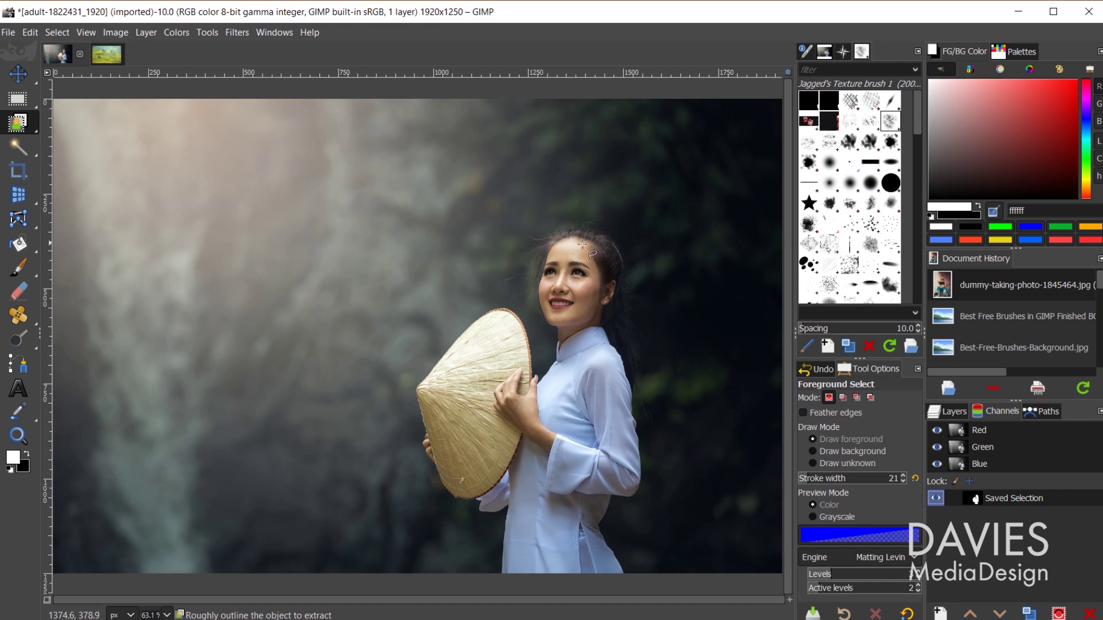
click(176, 33)
click(178, 33)
click(182, 33)
click(180, 33)
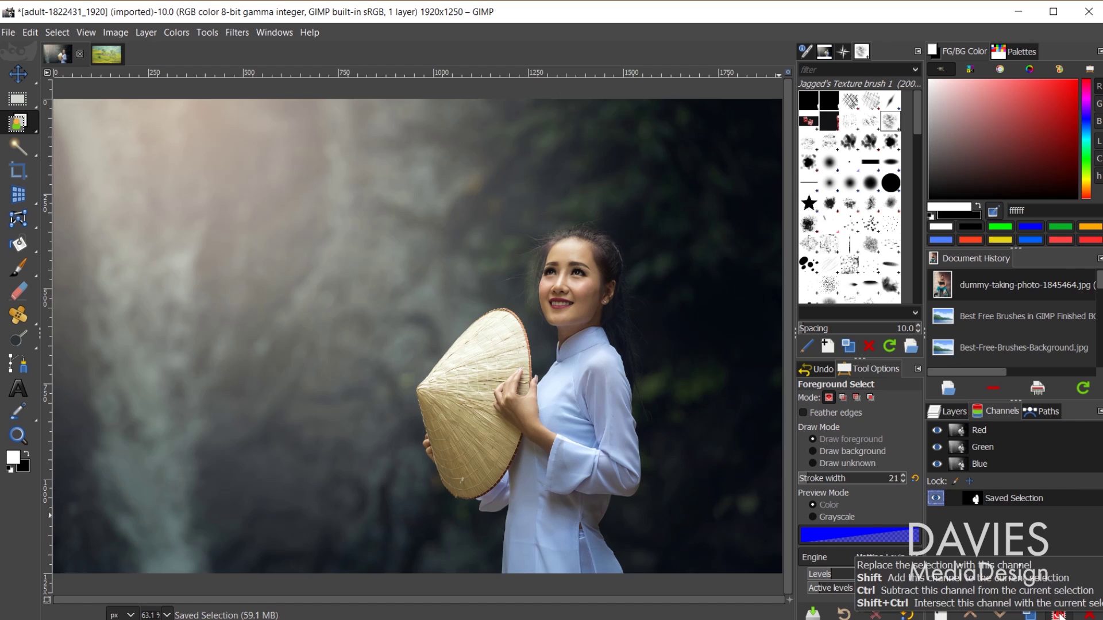
click(1060, 617)
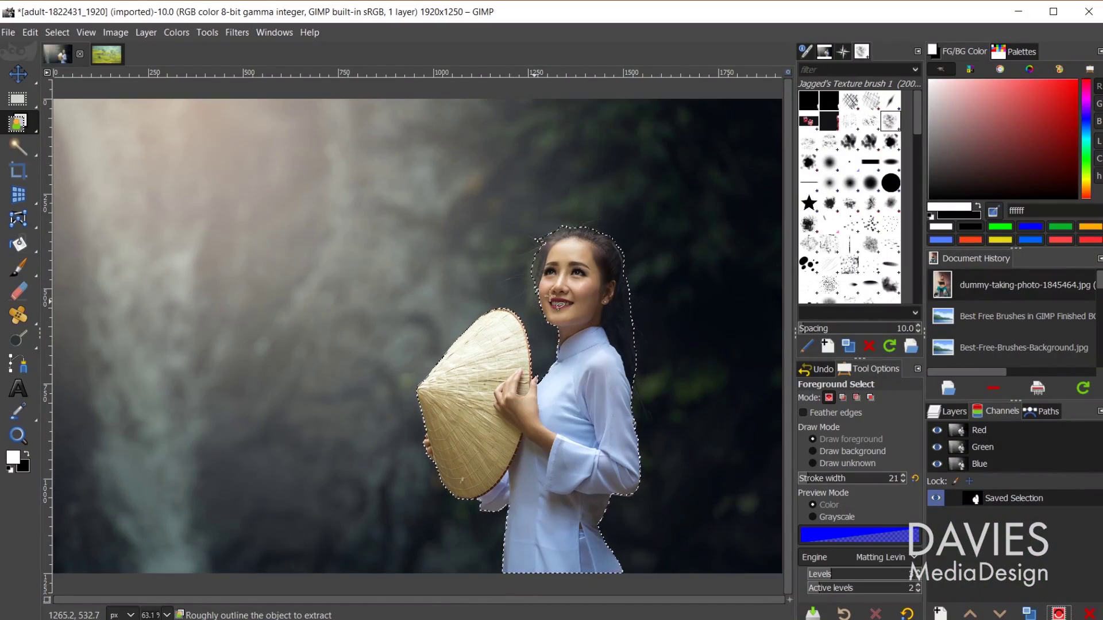
Turn on Quick Mask on the woman photo to show her selection as a red mask
click(106, 54)
click(53, 56)
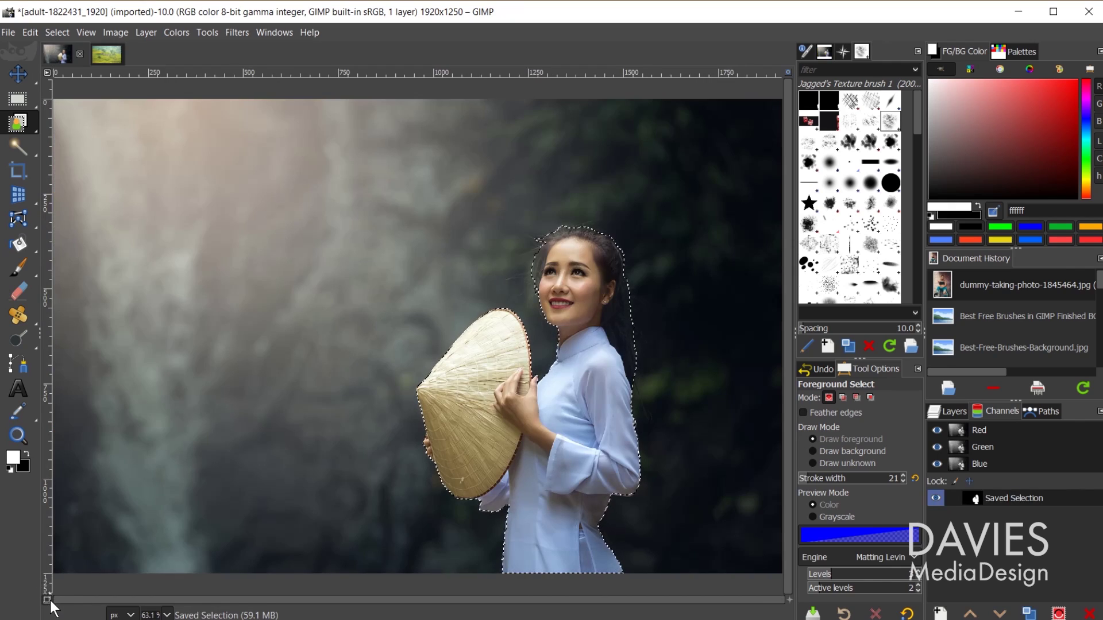
click(48, 600)
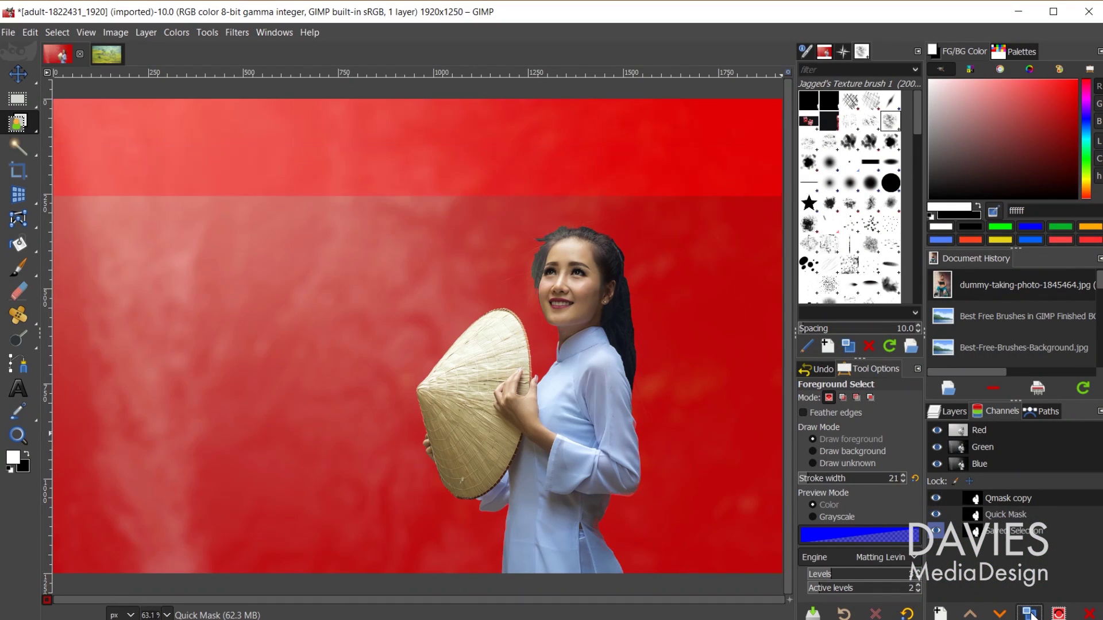
Rename the Qmask copy channel to 'Saved Selection 2' and make the Quick Mask channel active
double_click(1009, 498)
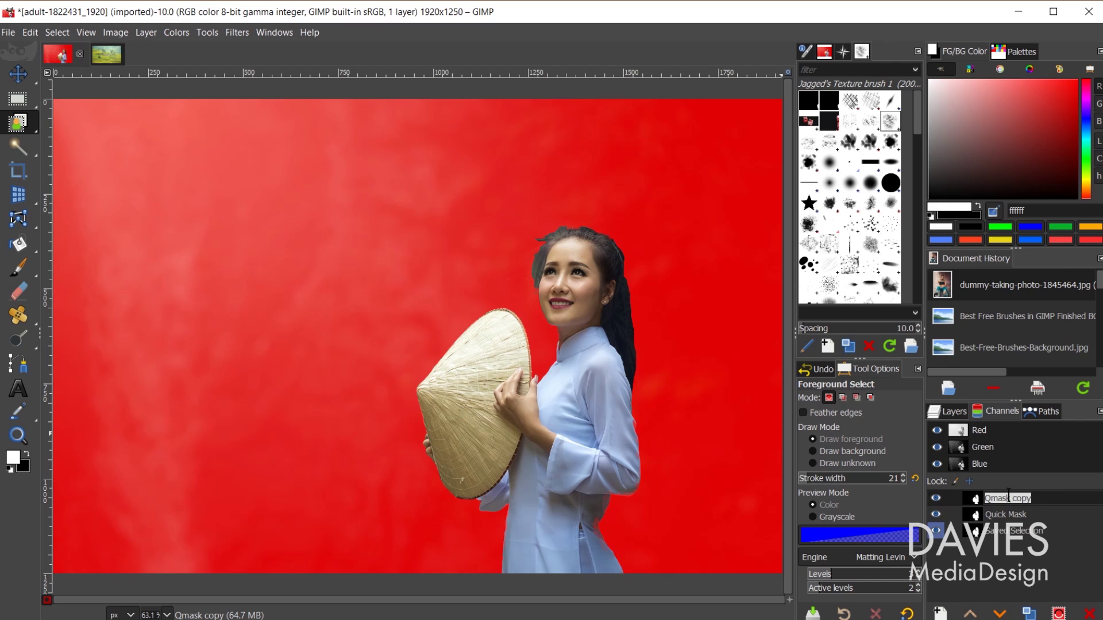
text(Saved Selection 2)
key(Return)
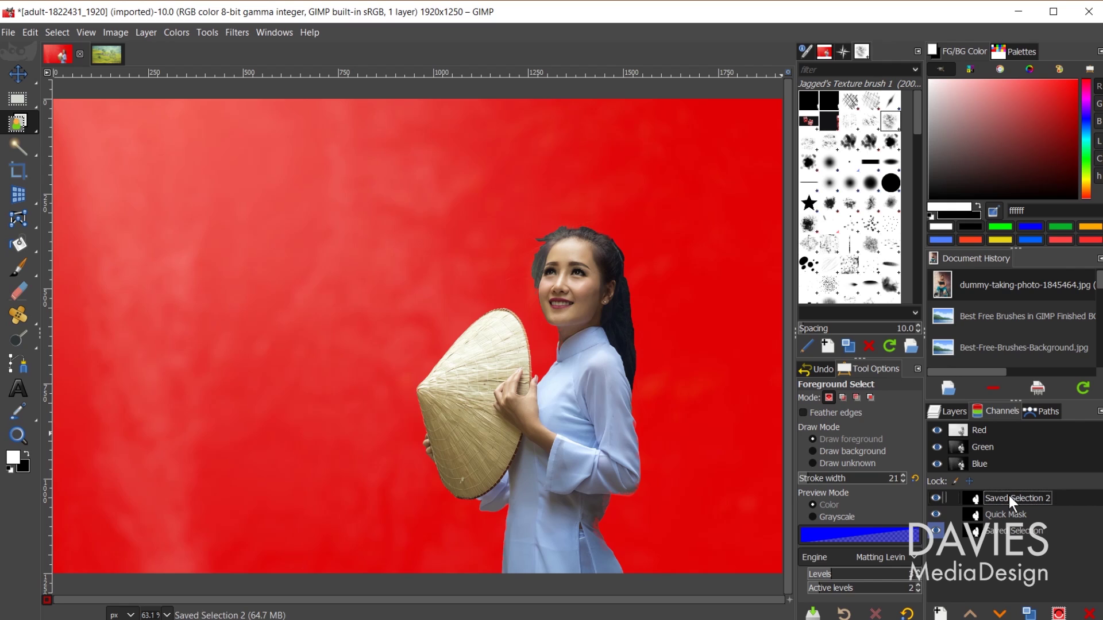
click(1017, 508)
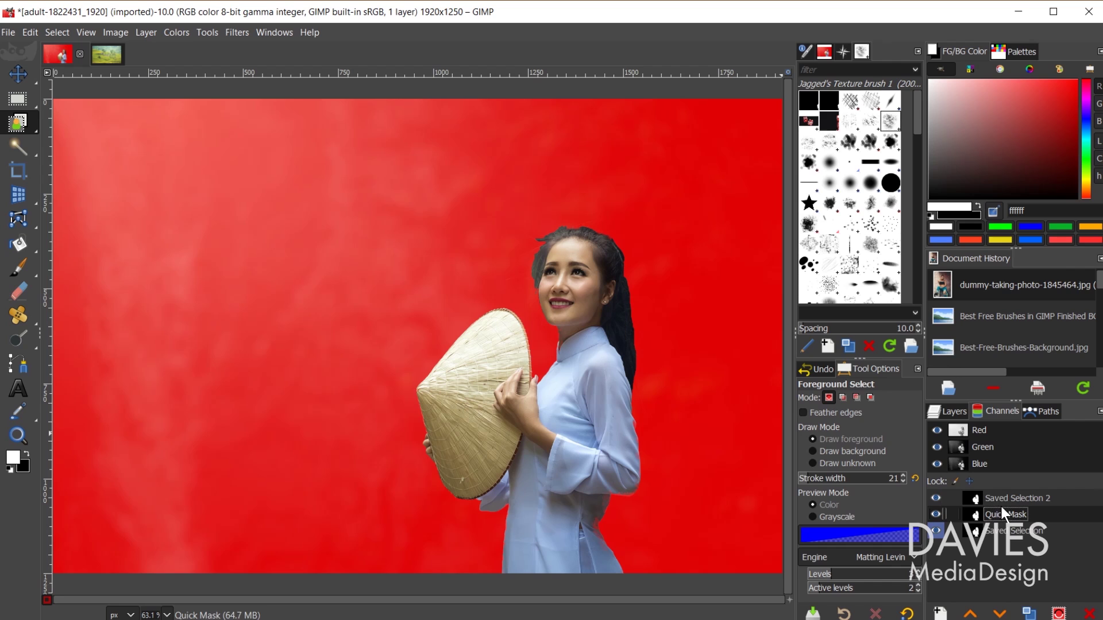
On the village image, enable Quick Mask (Shift+Q), paste the woman's mask and anchor it
click(106, 53)
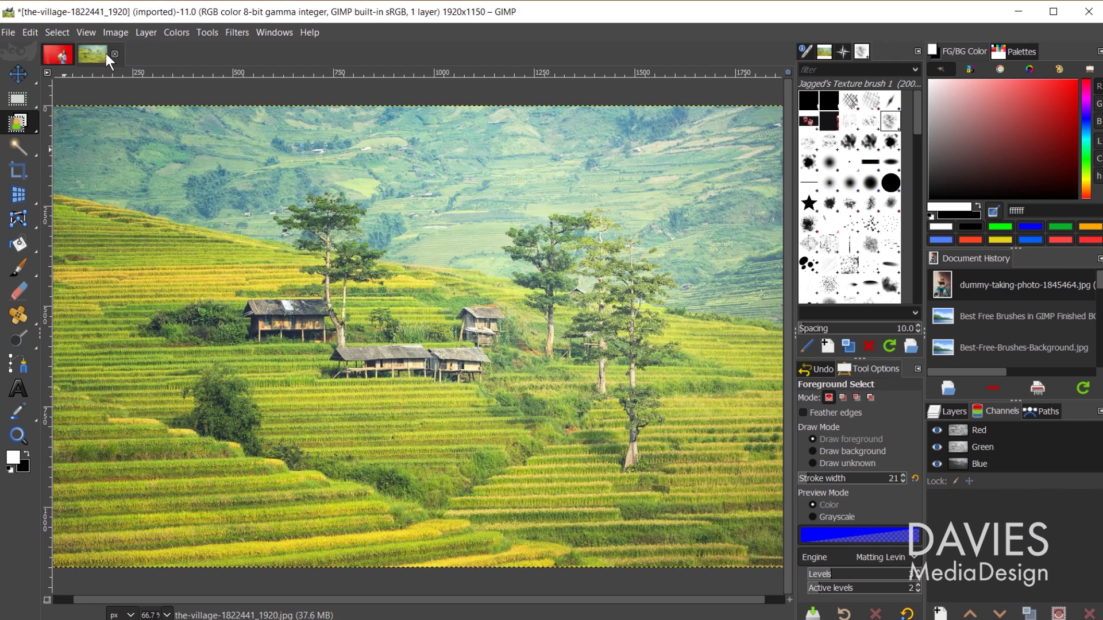
key(shift+q)
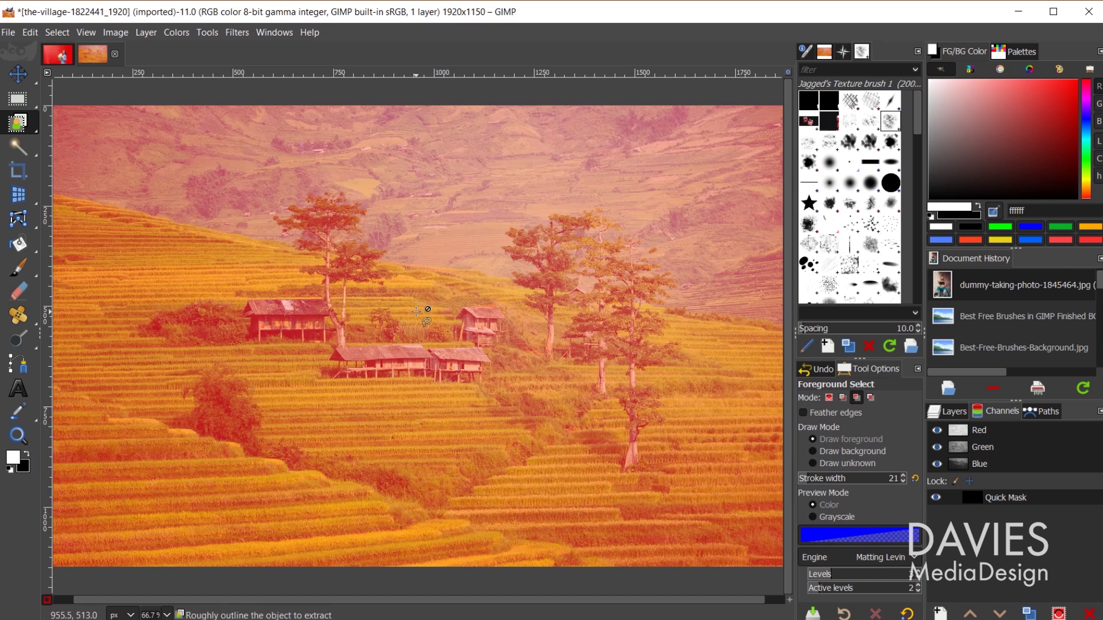
key(ctrl+v)
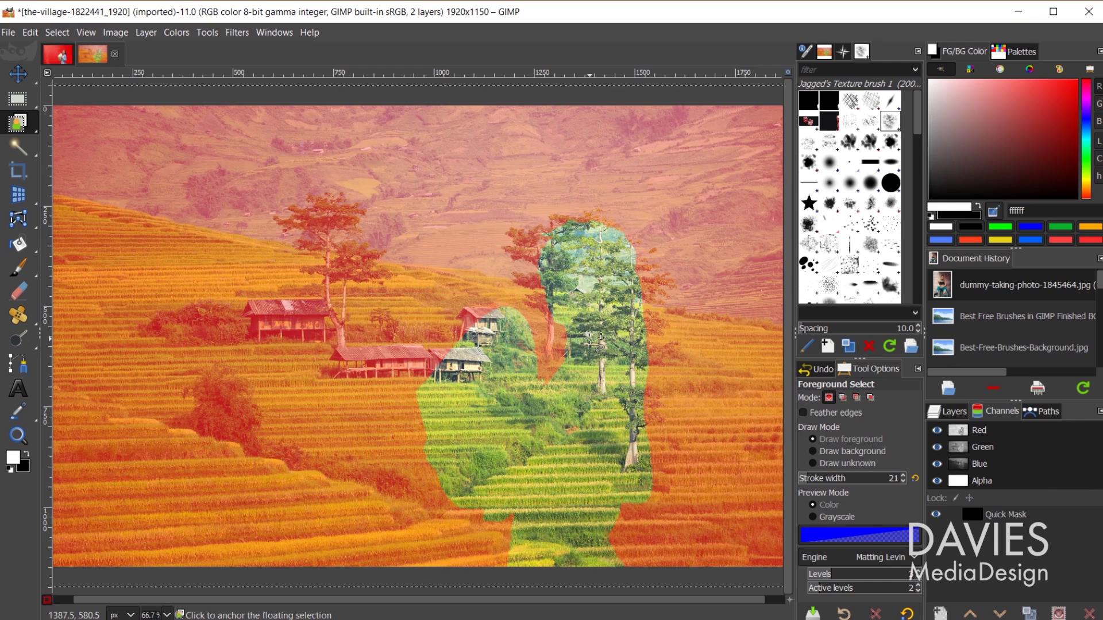
key(Return)
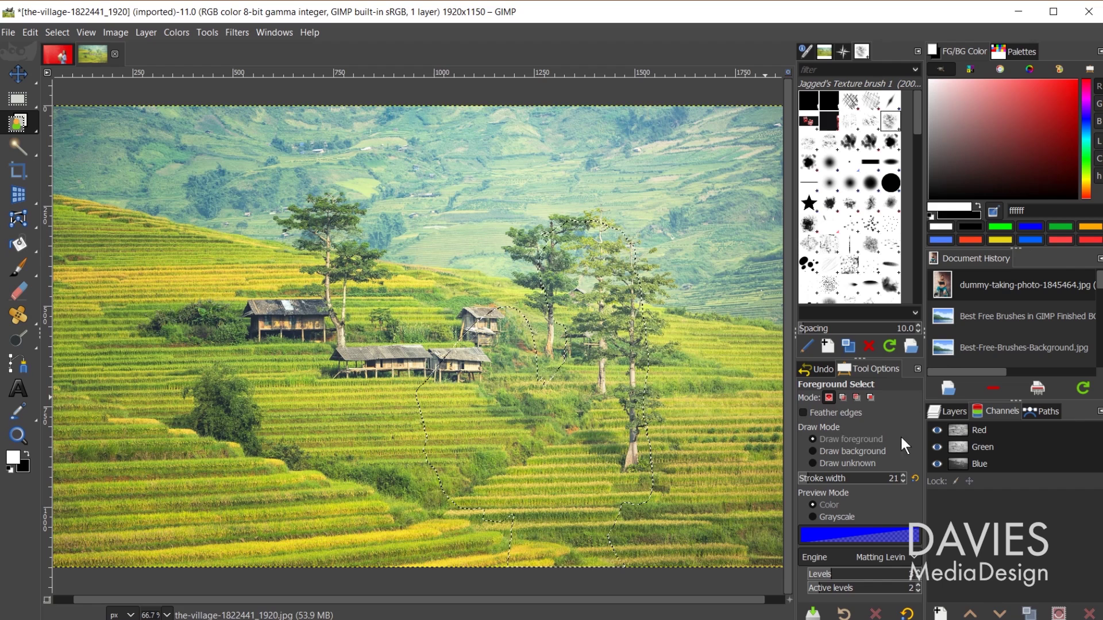
click(955, 412)
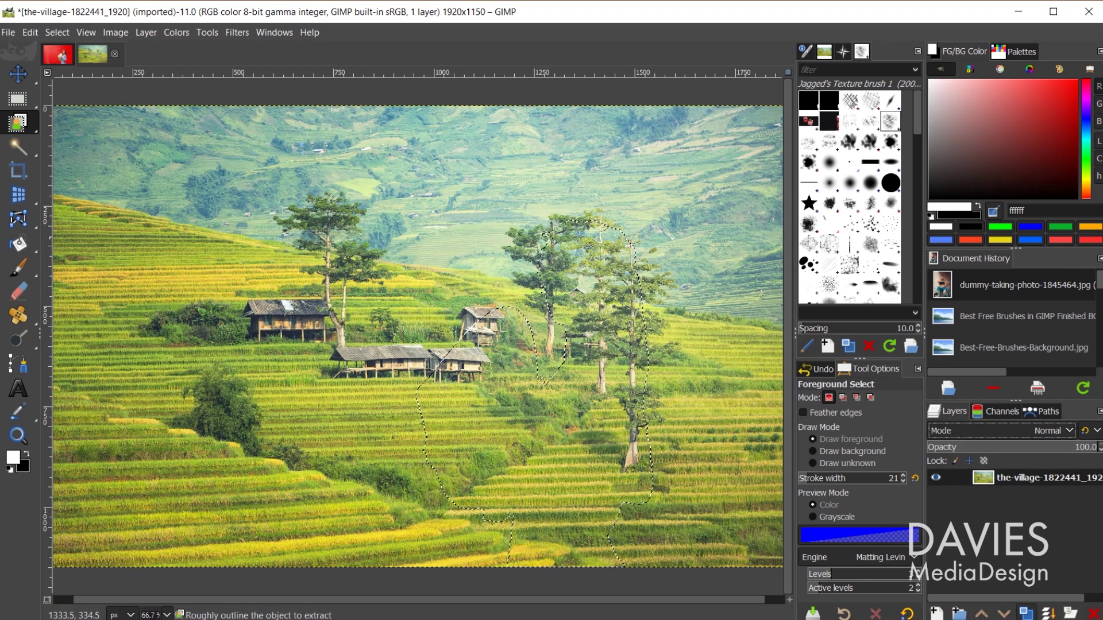
right_click(983, 477)
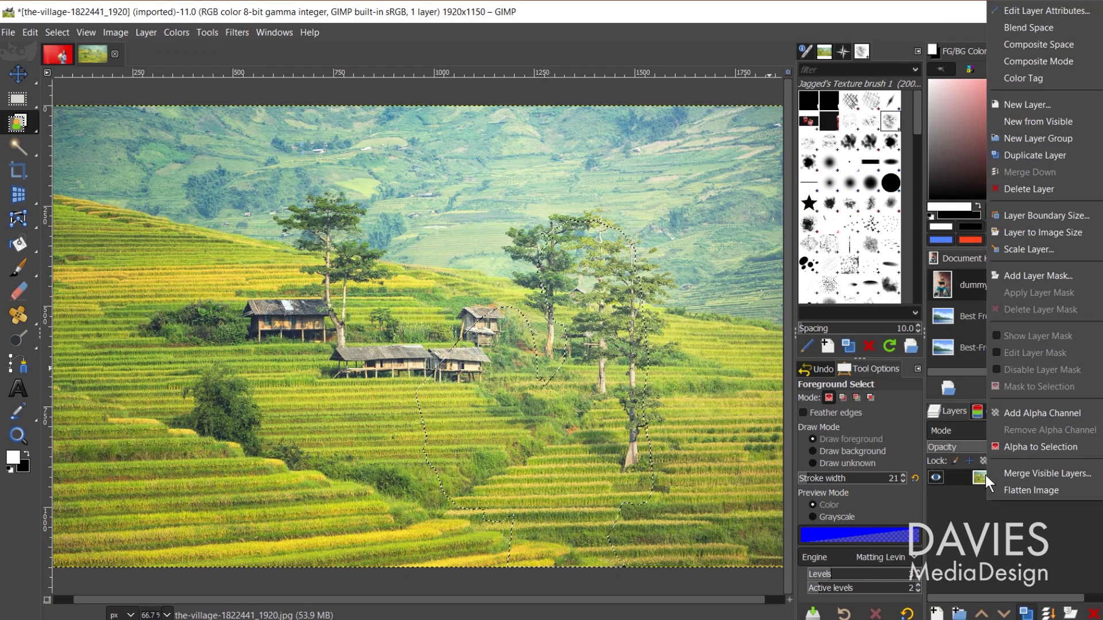
click(1066, 271)
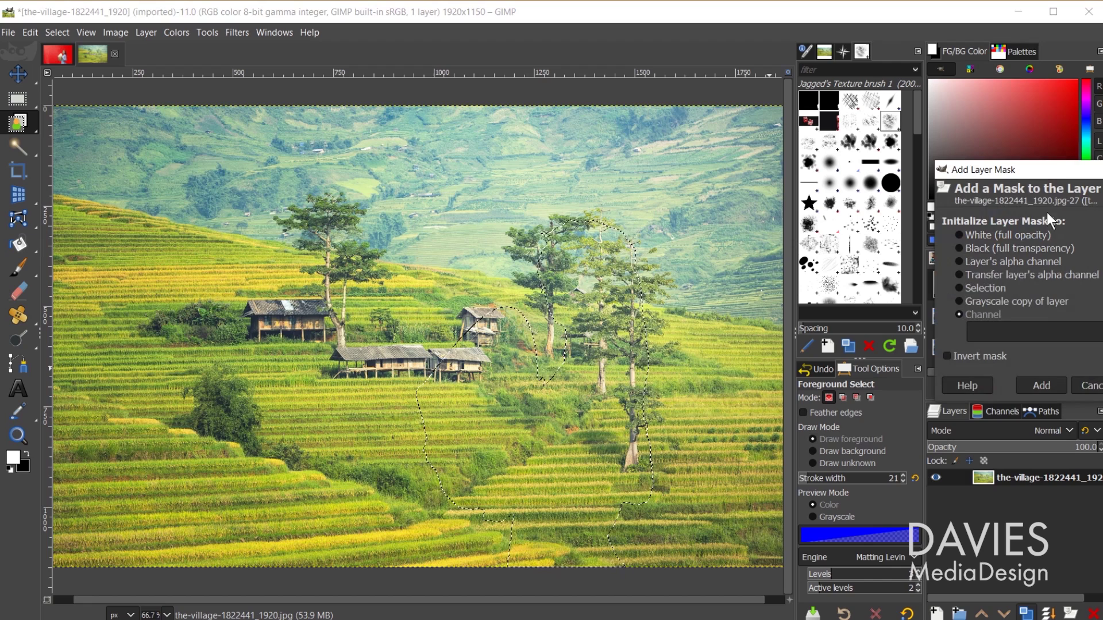
drag(1028, 171, 892, 170)
click(830, 285)
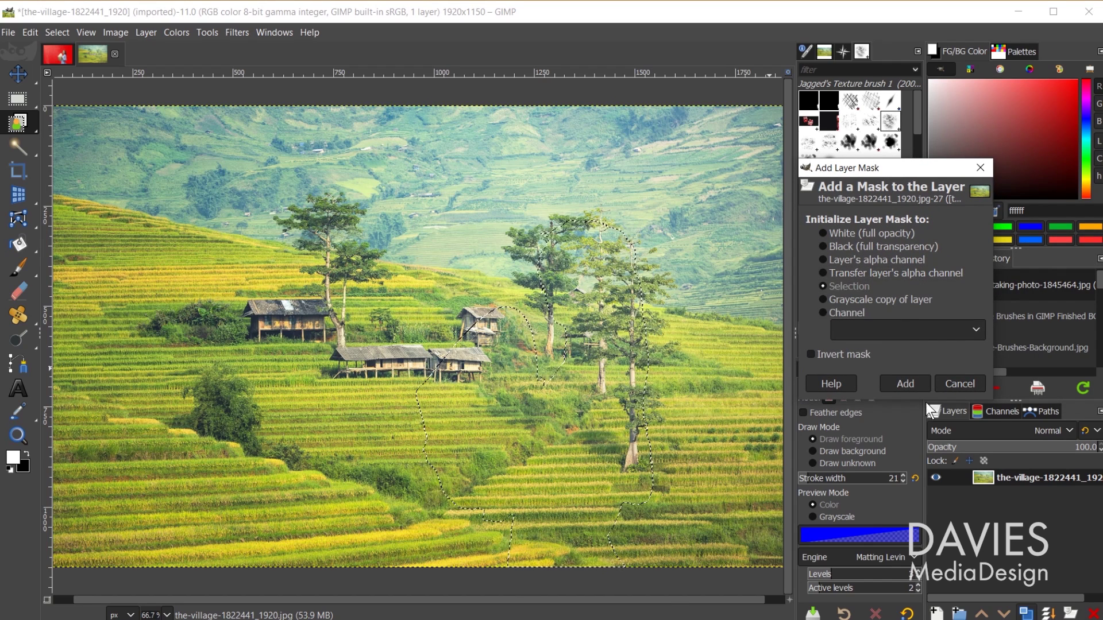
click(905, 384)
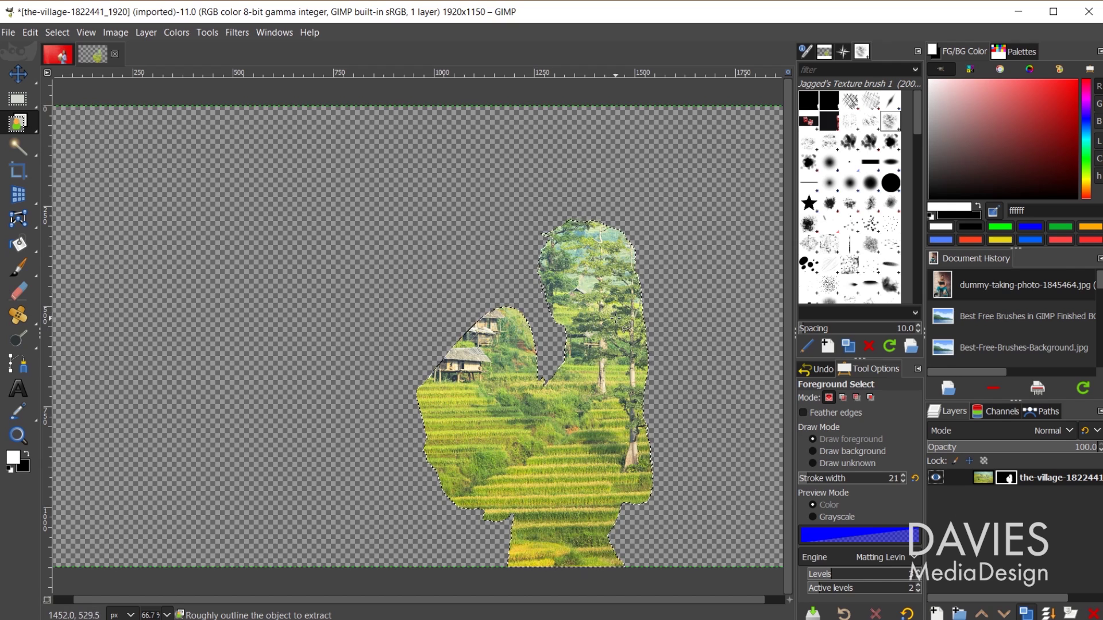
key(ctrl+z)
Add a Saved Selection channel to the village image, initialized from the woman-shaped selection
click(1002, 410)
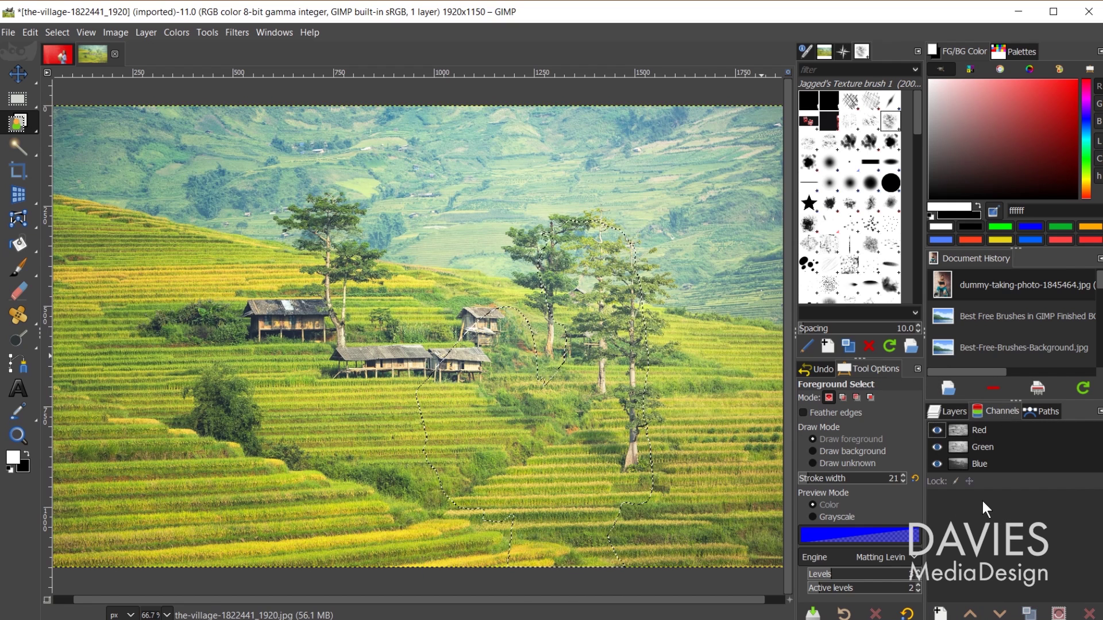
click(941, 612)
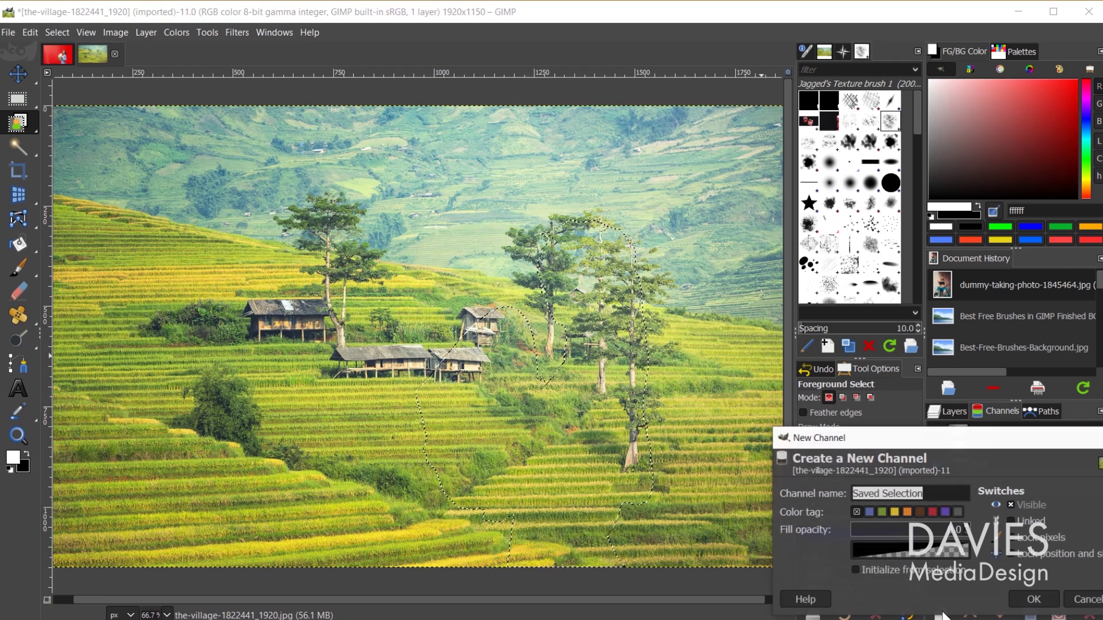
drag(928, 435, 828, 266)
click(754, 401)
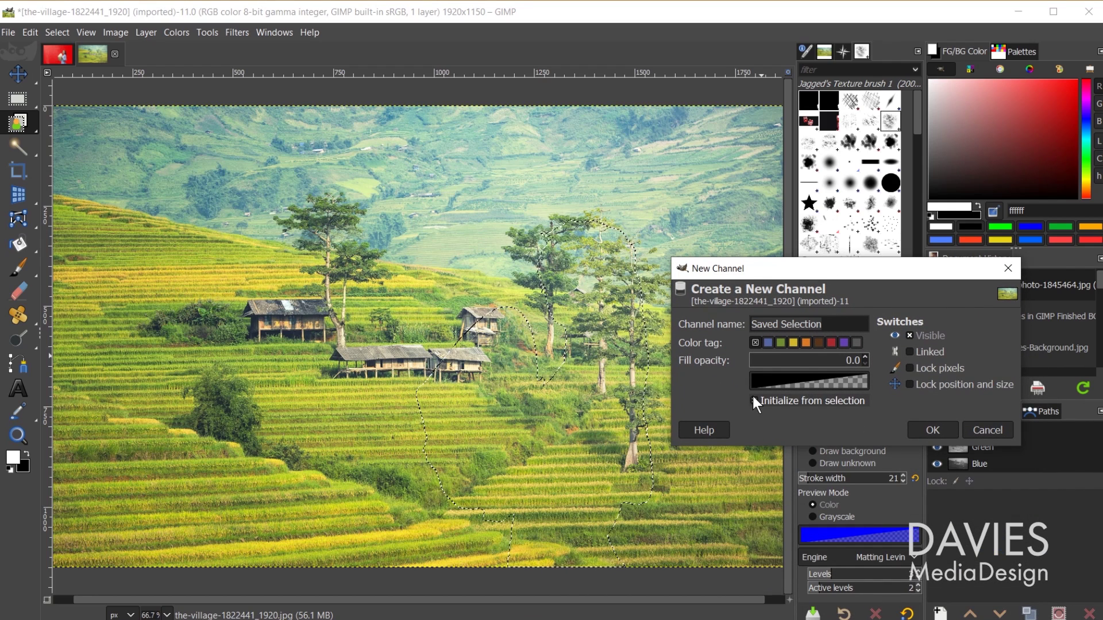
click(933, 431)
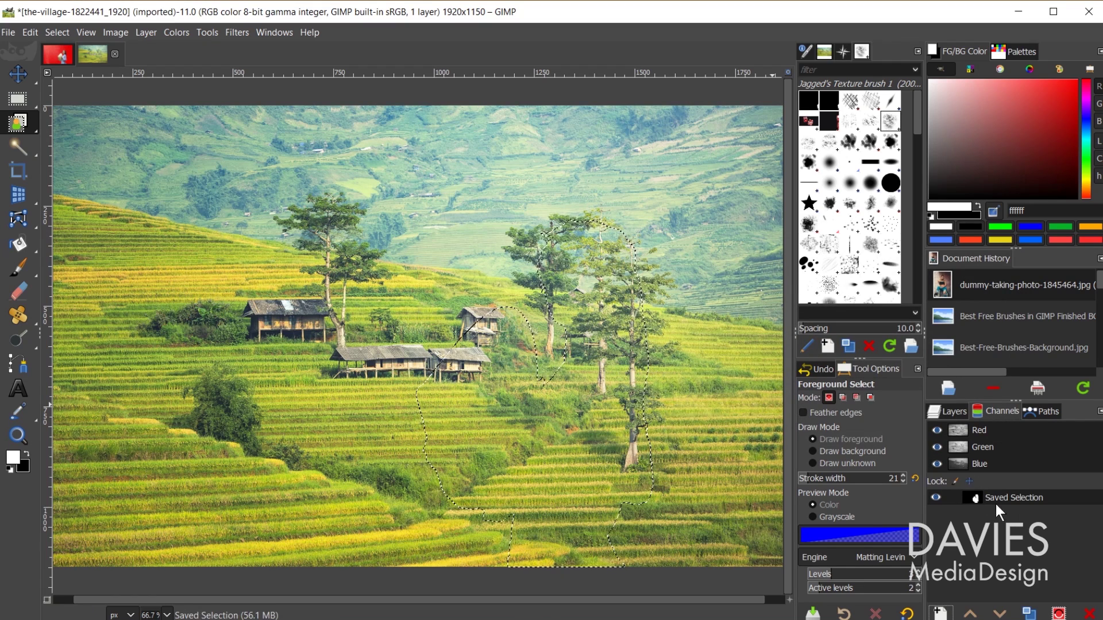
On the woman photo, exit Quick Mask and delete the Saved Selection 2 channel
click(53, 54)
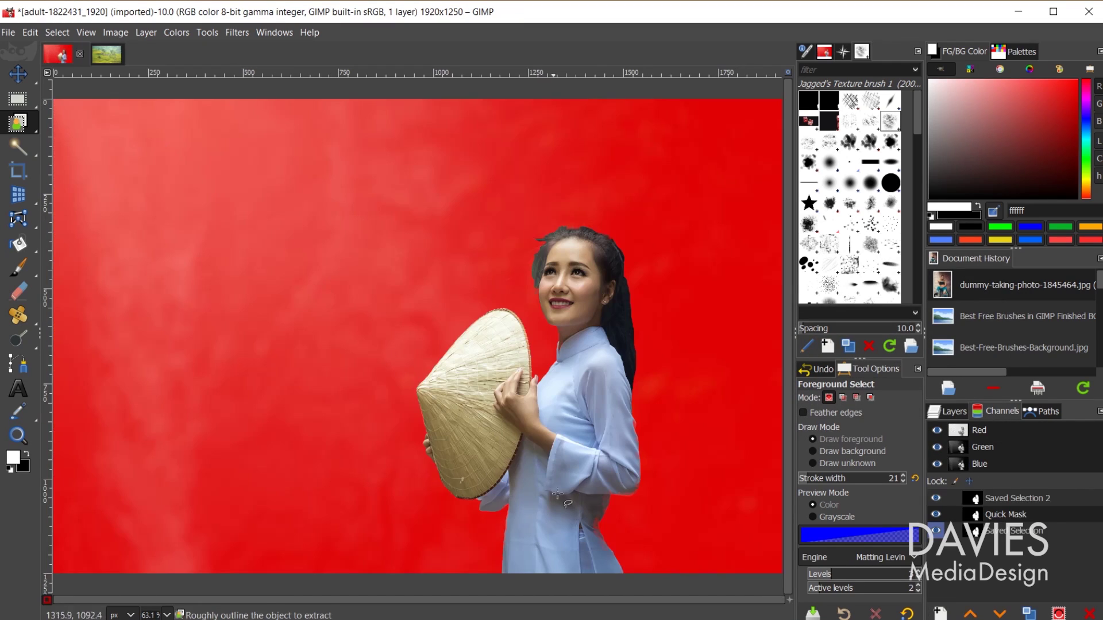
key(shift+q)
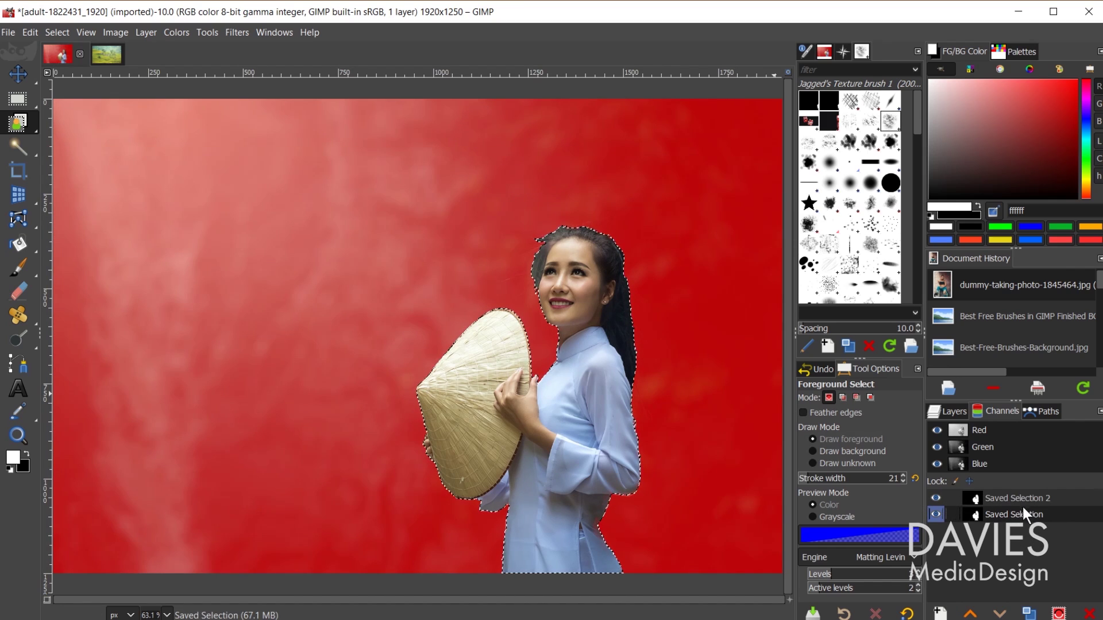
click(994, 497)
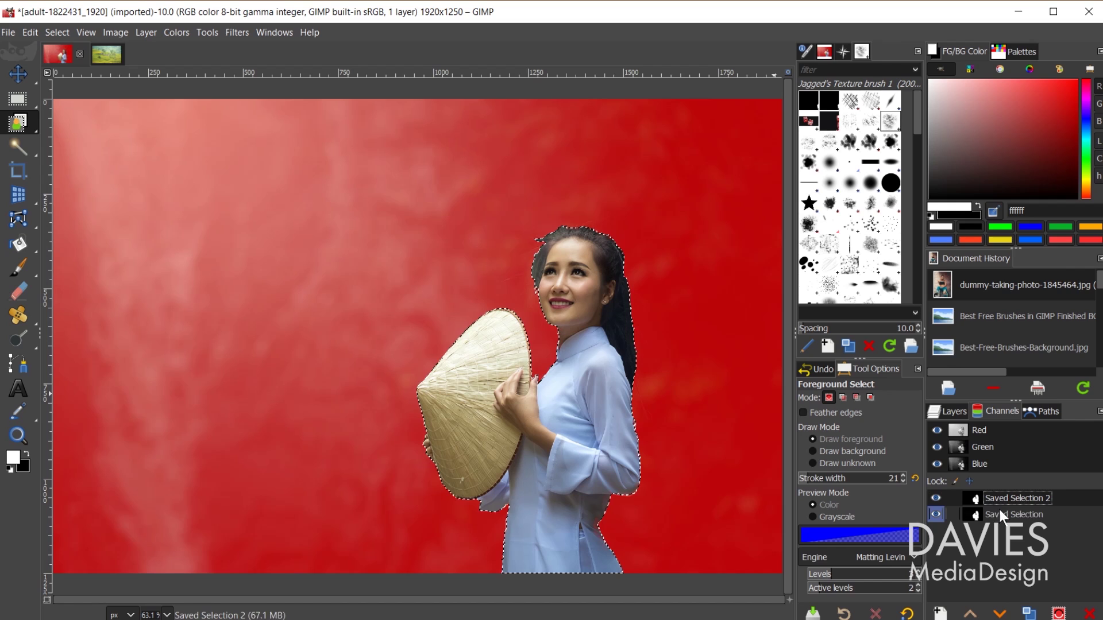
click(1088, 613)
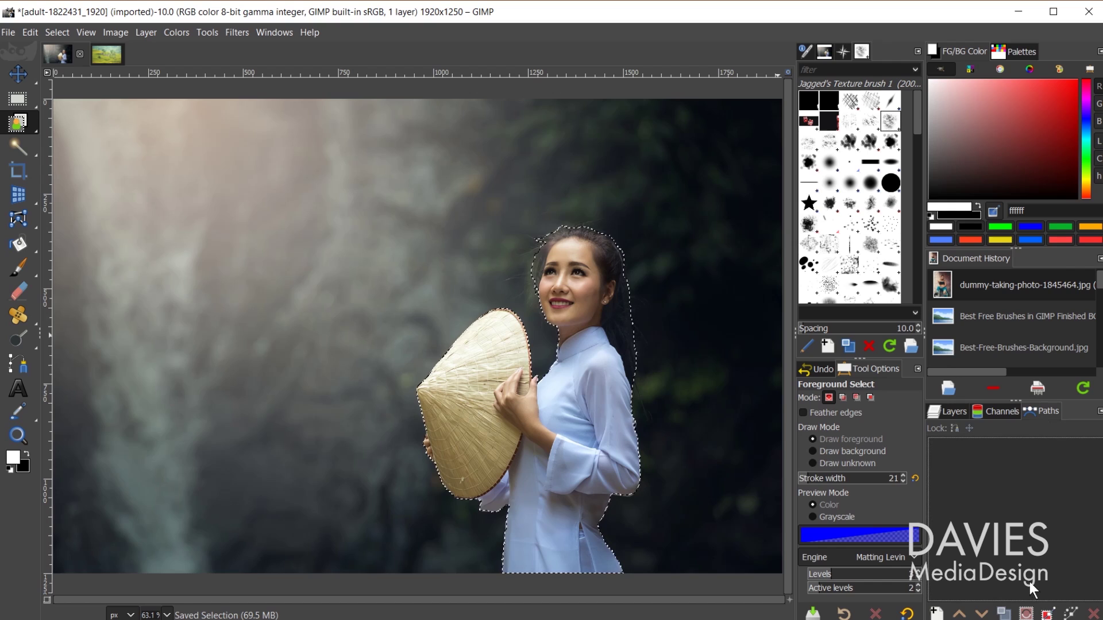
Convert the woman's selection into the path 'Selection', deselect, and make the path visible
click(1053, 614)
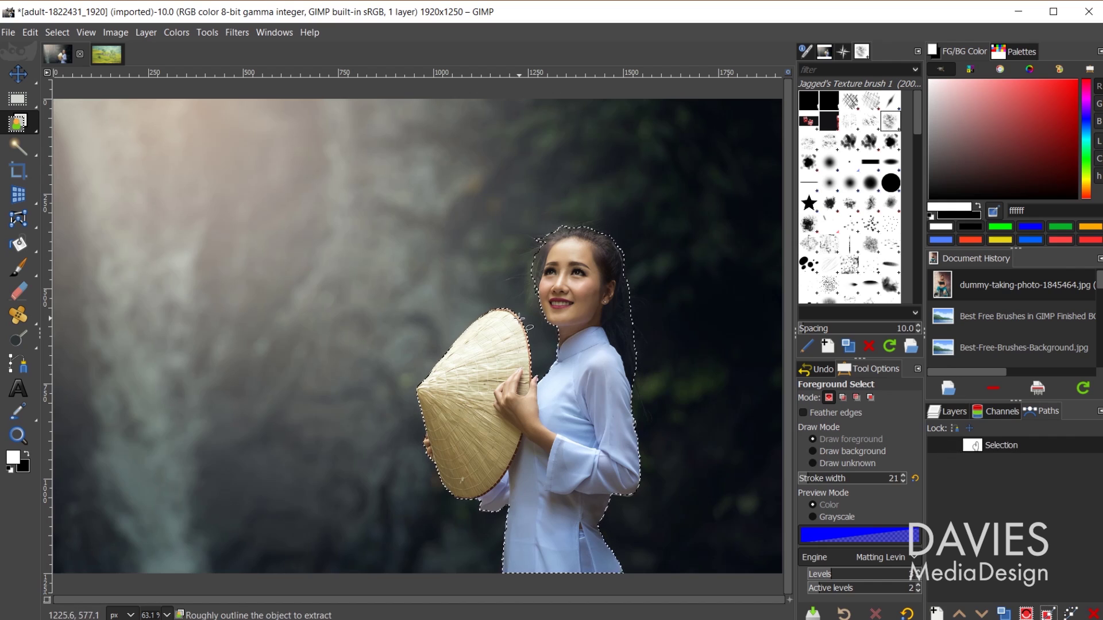
key(ctrl+shift+a)
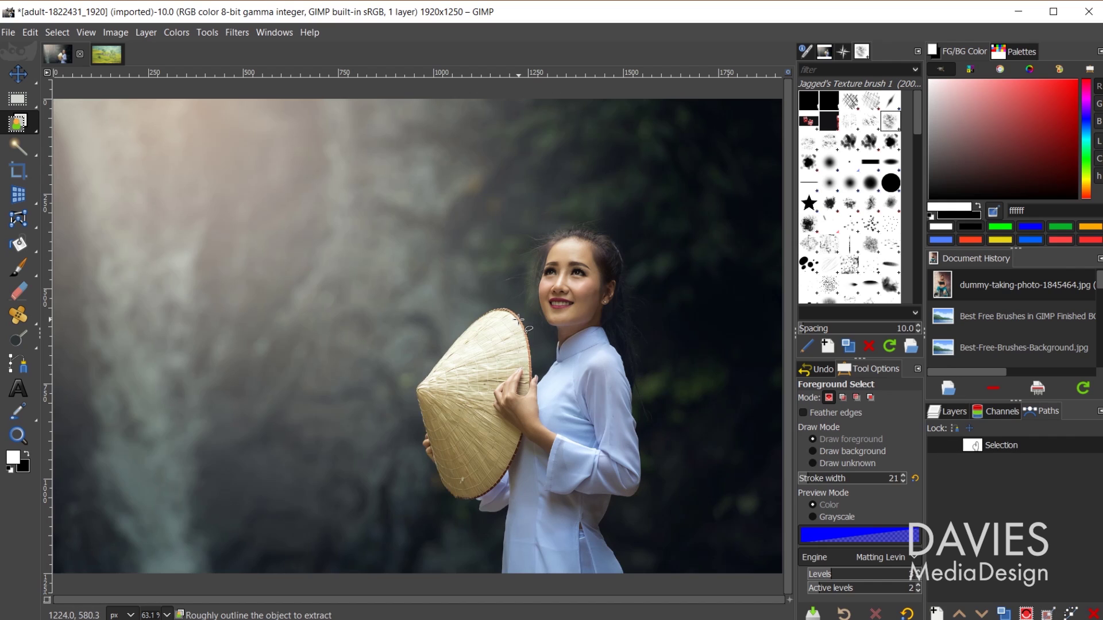
click(936, 444)
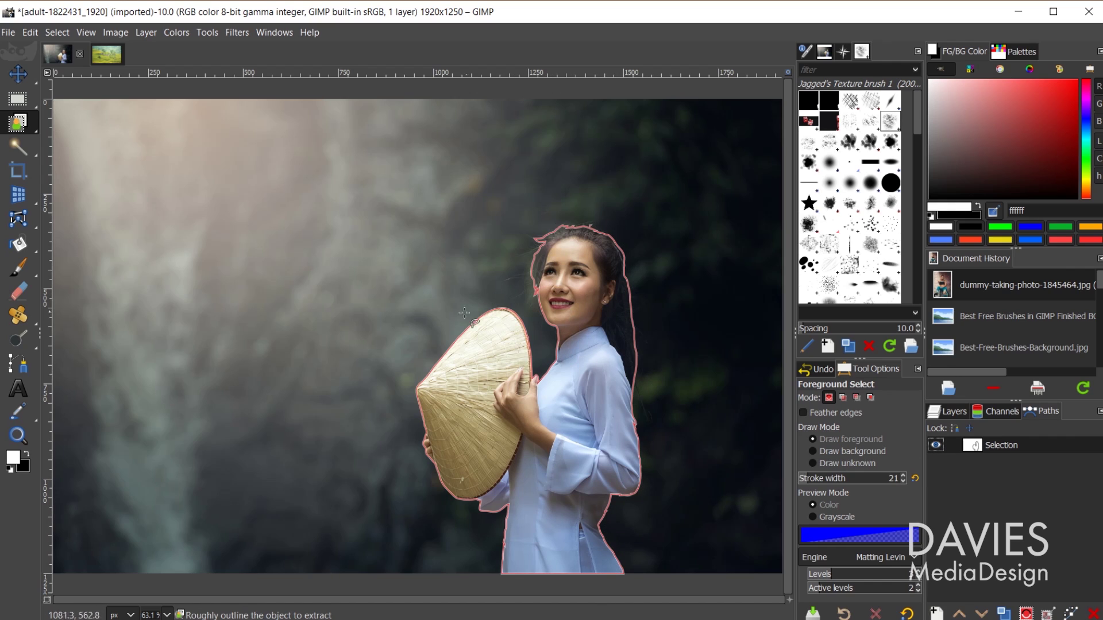
Activate the Selection path with the Paths tool to display its editable anchor points
click(20, 362)
click(525, 319)
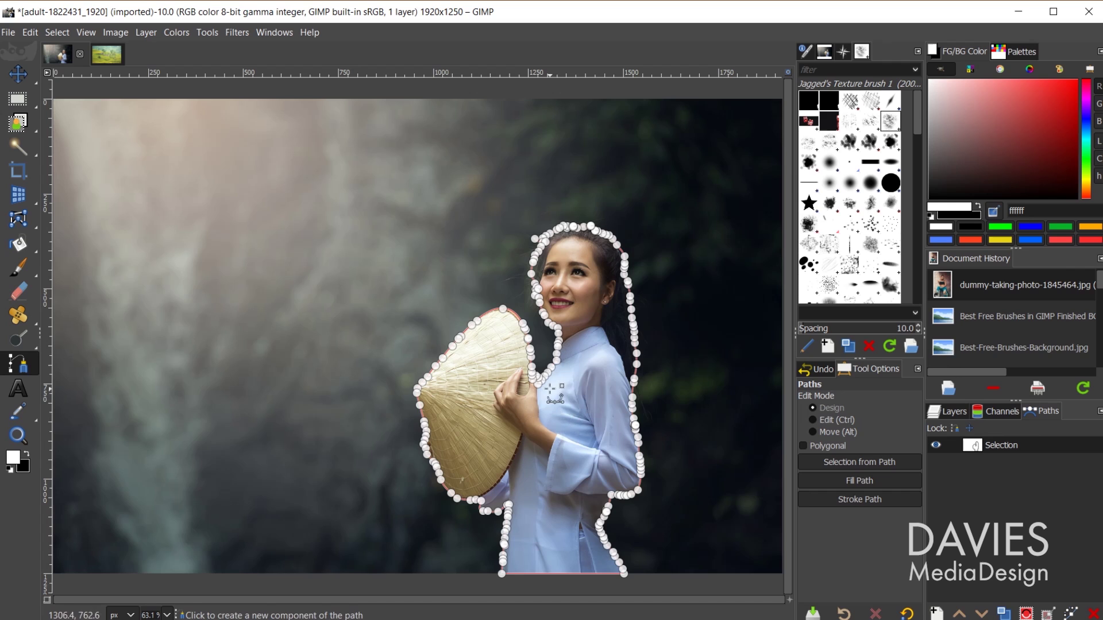
key(ctrl)
scroll(537, 368, up, 5)
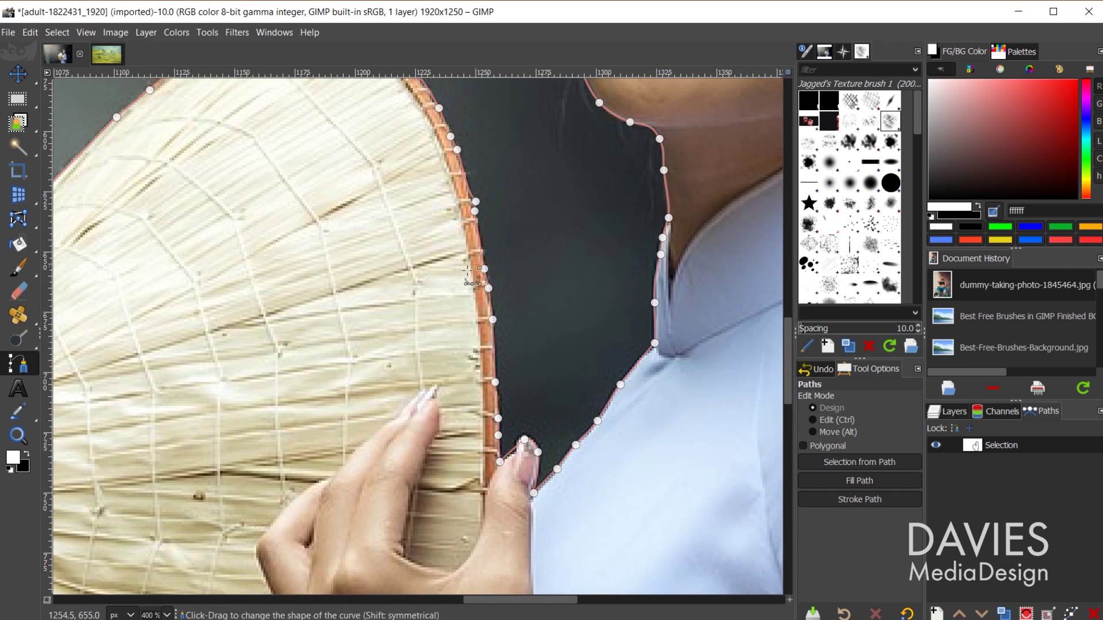
scroll(649, 252, down, 5)
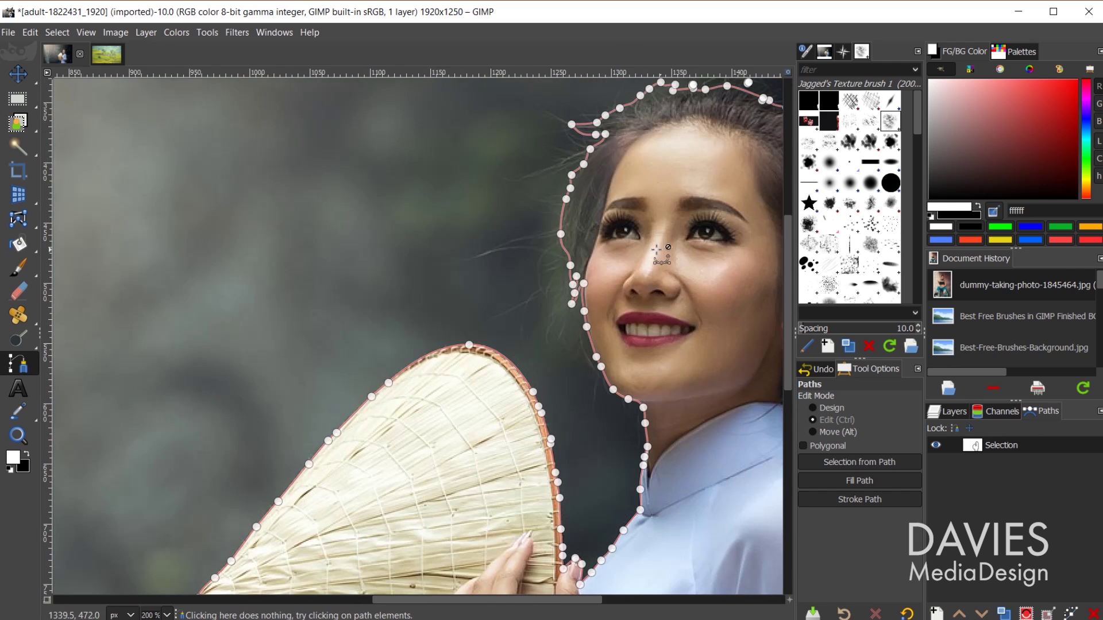
scroll(611, 600, right, 3)
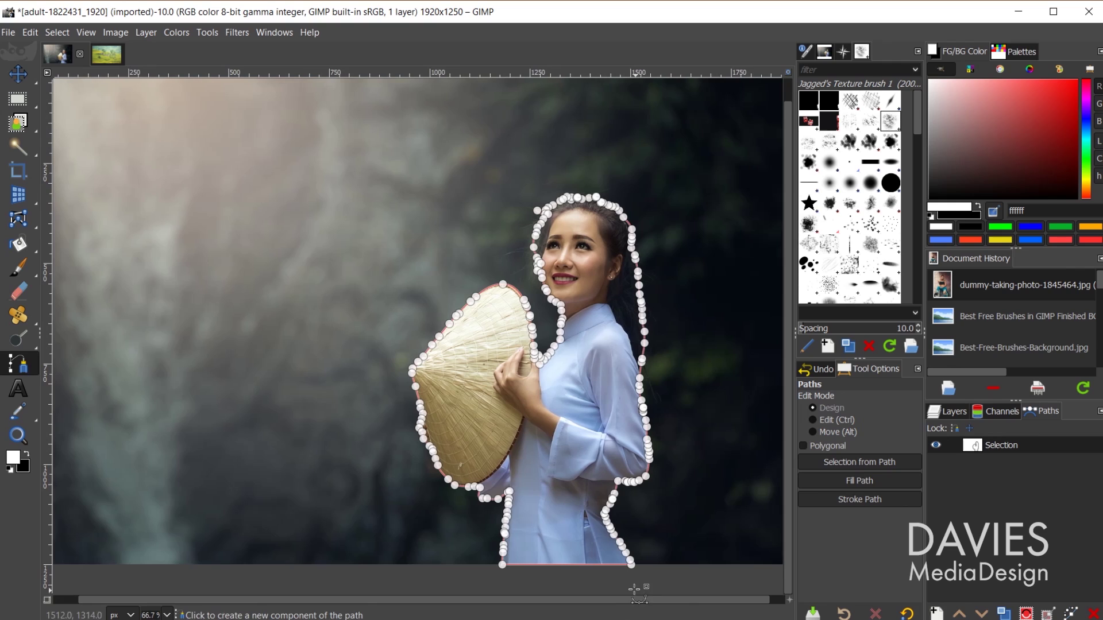
Reload the woman's outline as a selection from the path and rename the path 'Saved Selection Path'
key(shift+v)
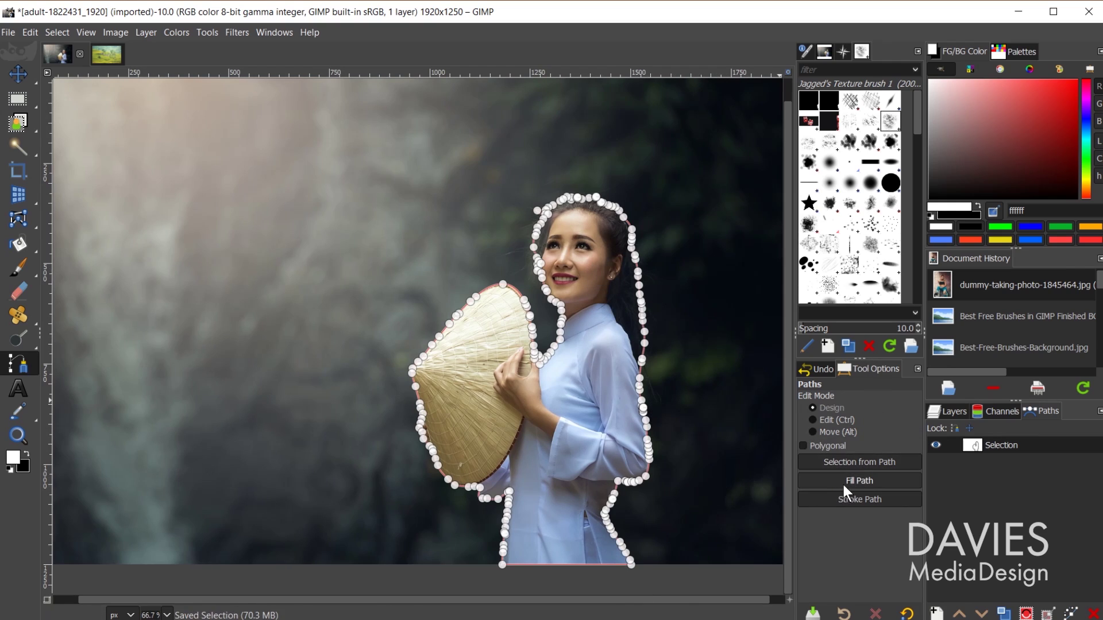
click(882, 461)
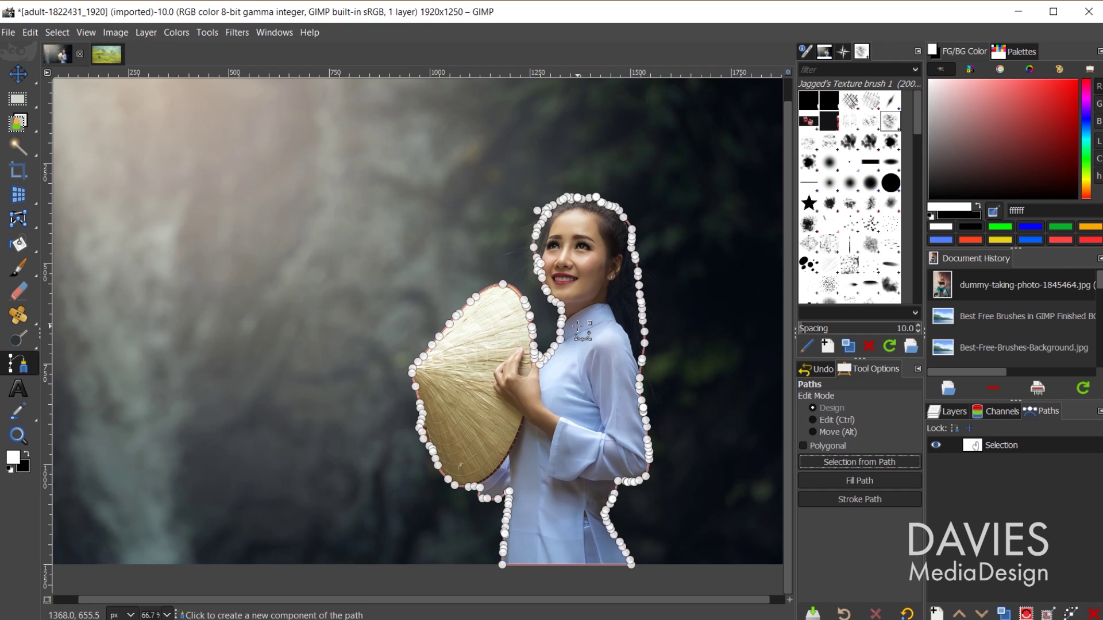
click(1027, 613)
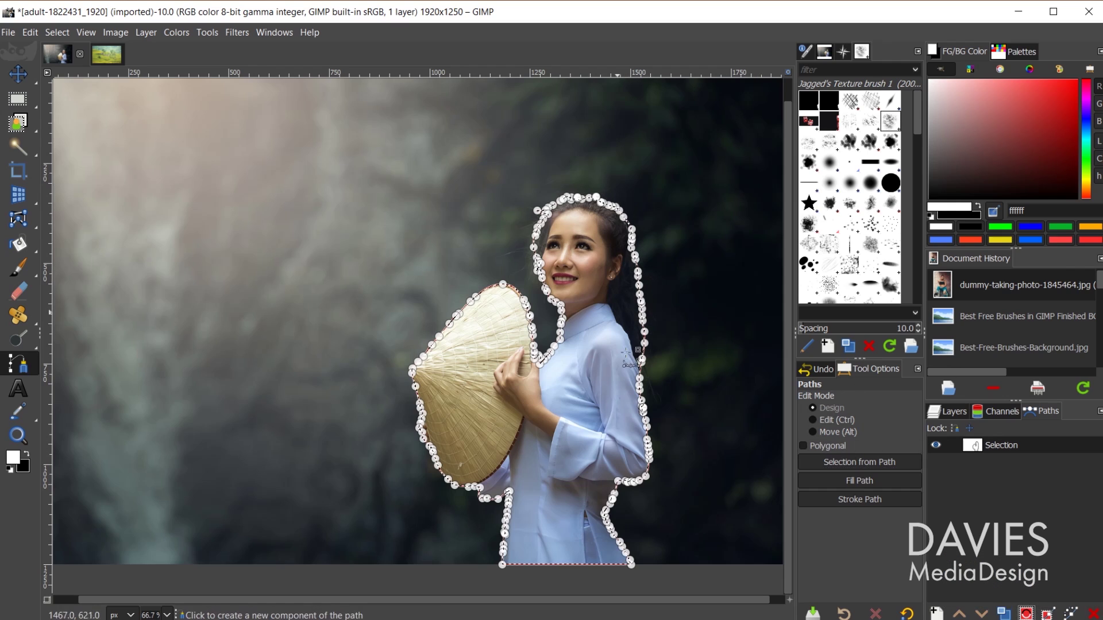
double_click(1005, 446)
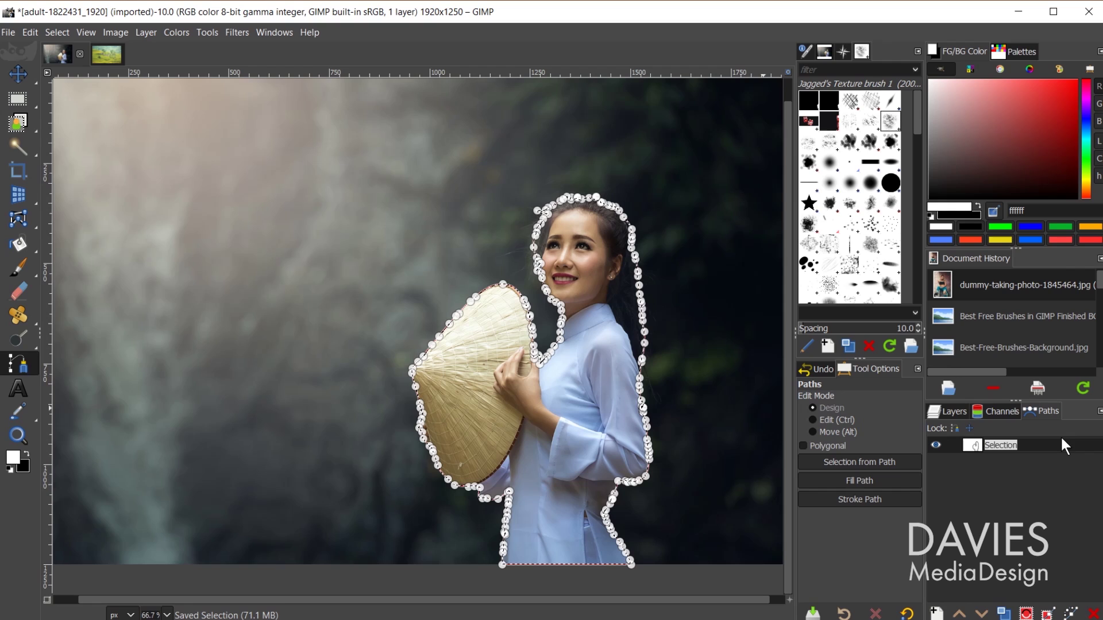
text(Saved Selec)
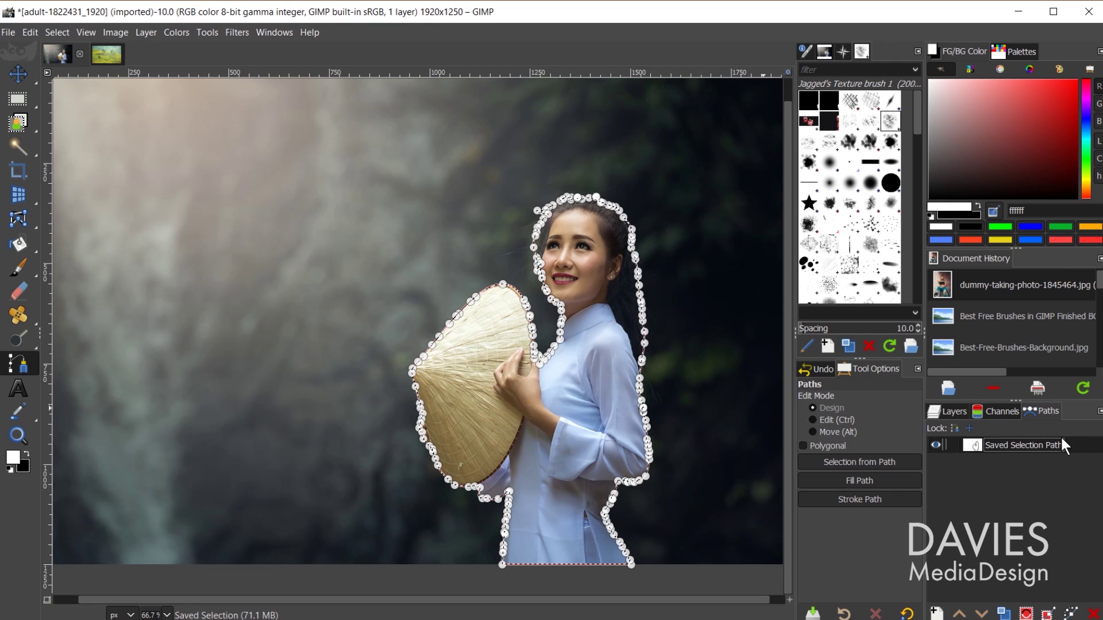
Export the Saved Selection Path as 'Girl Outline with Hat.svg' in the GIMP Photos folder
right_click(1021, 443)
click(957, 414)
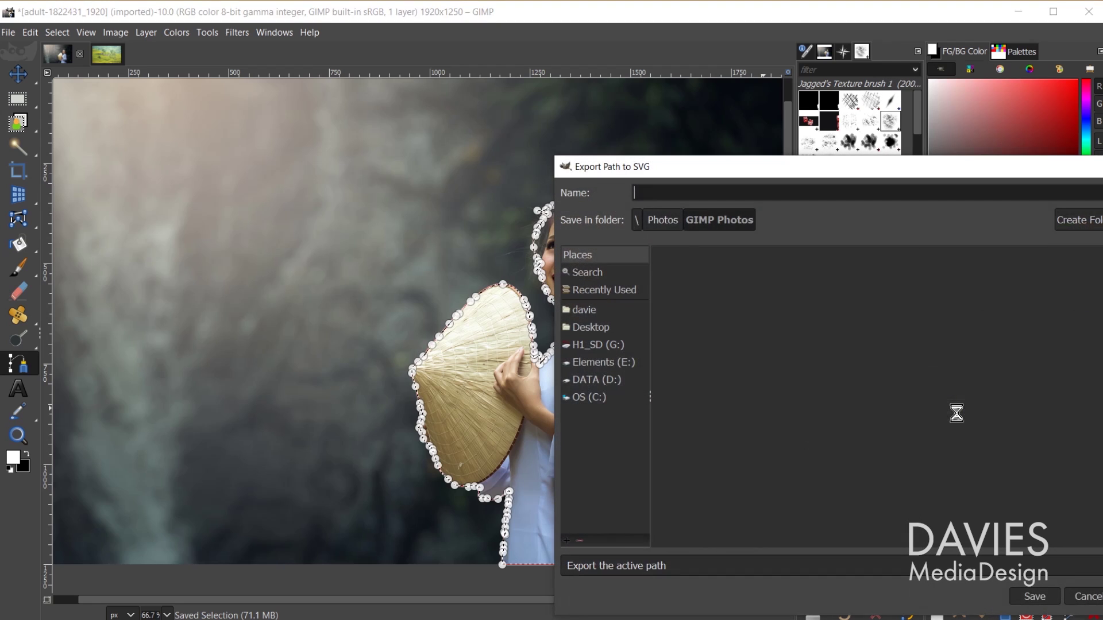
drag(709, 176, 691, 82)
text(Girl Outline with Hate)
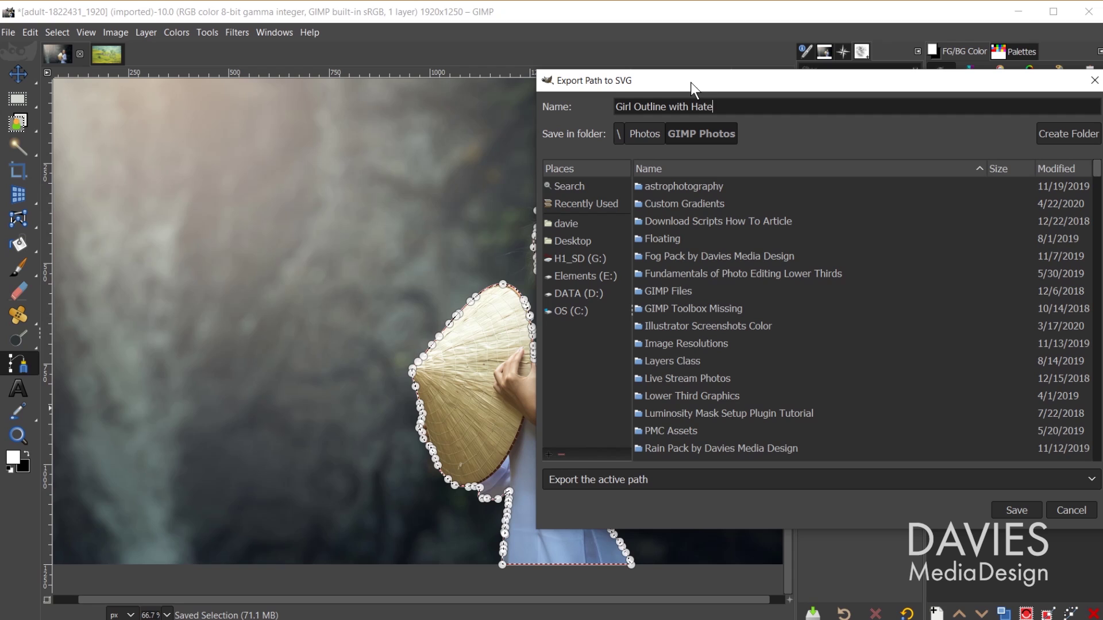
text(.svg)
key(Delete)
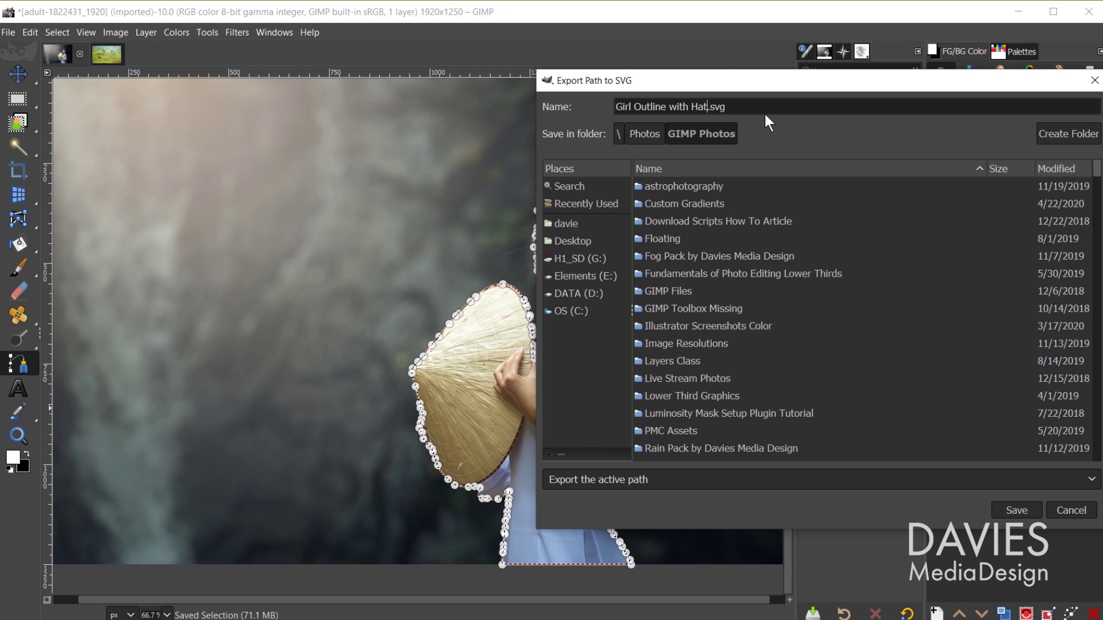
click(1017, 510)
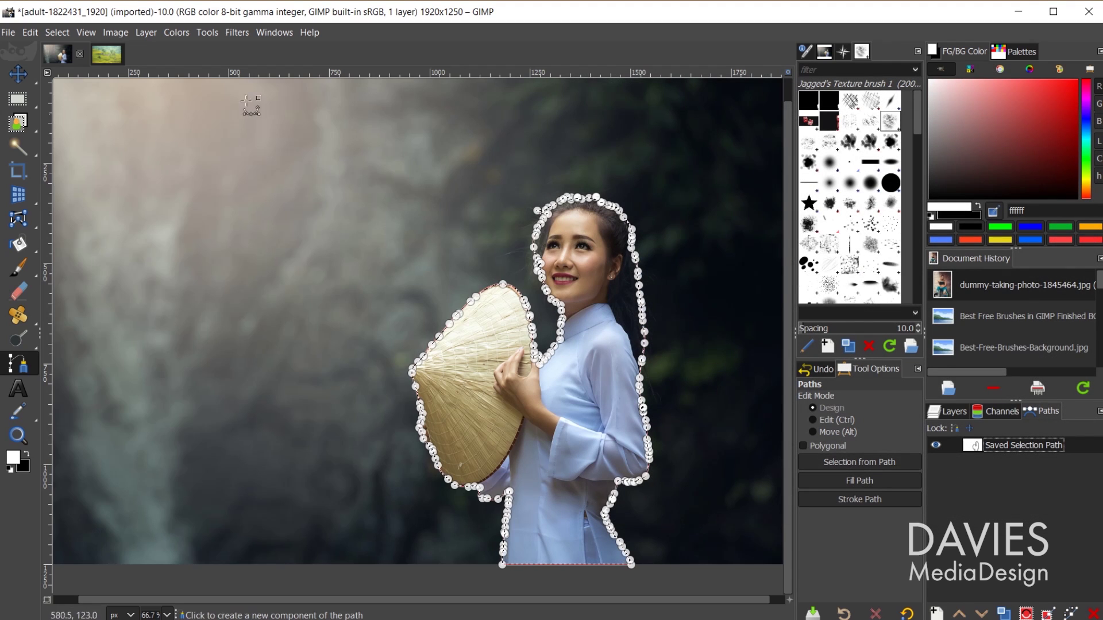
In the village image, clear the selection, import Girl Outline with Hat.svg and make it visible
click(107, 54)
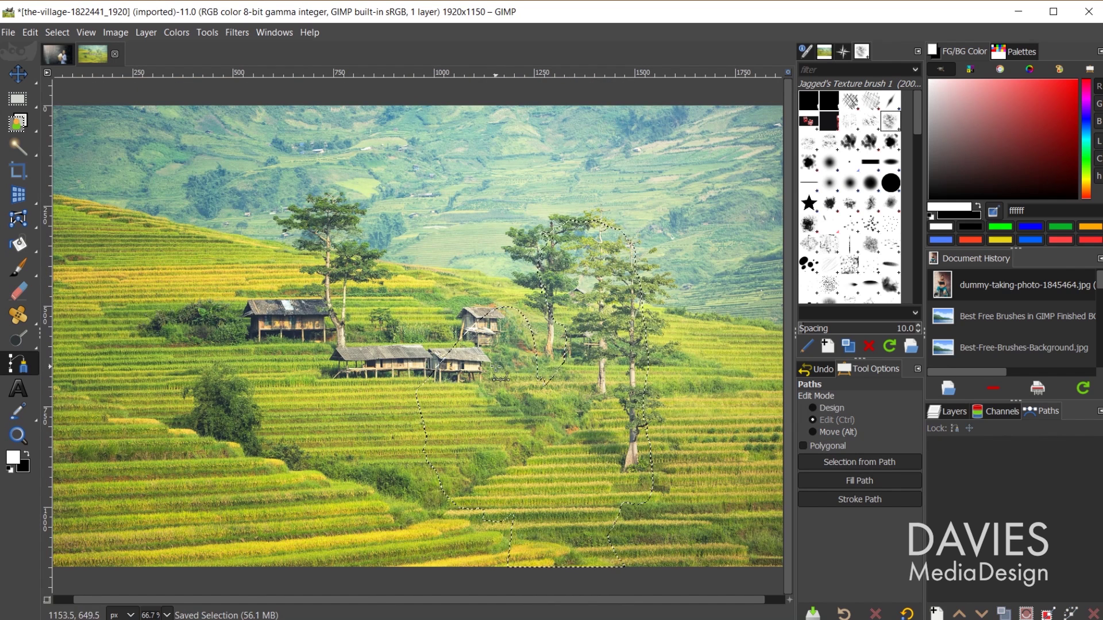
key(ctrl+shift+a)
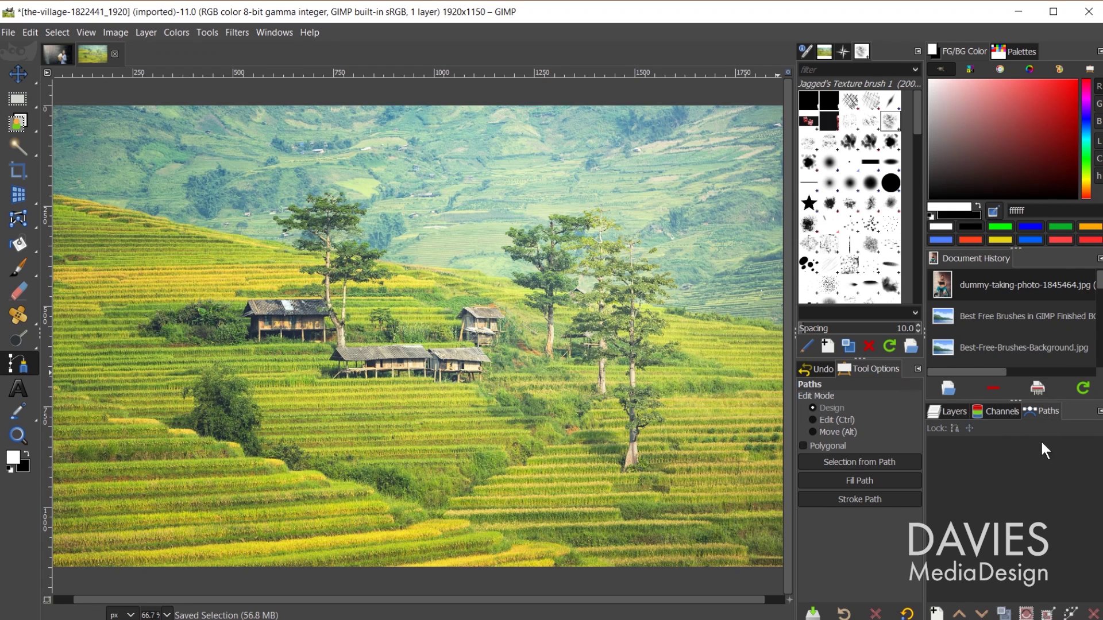
right_click(995, 470)
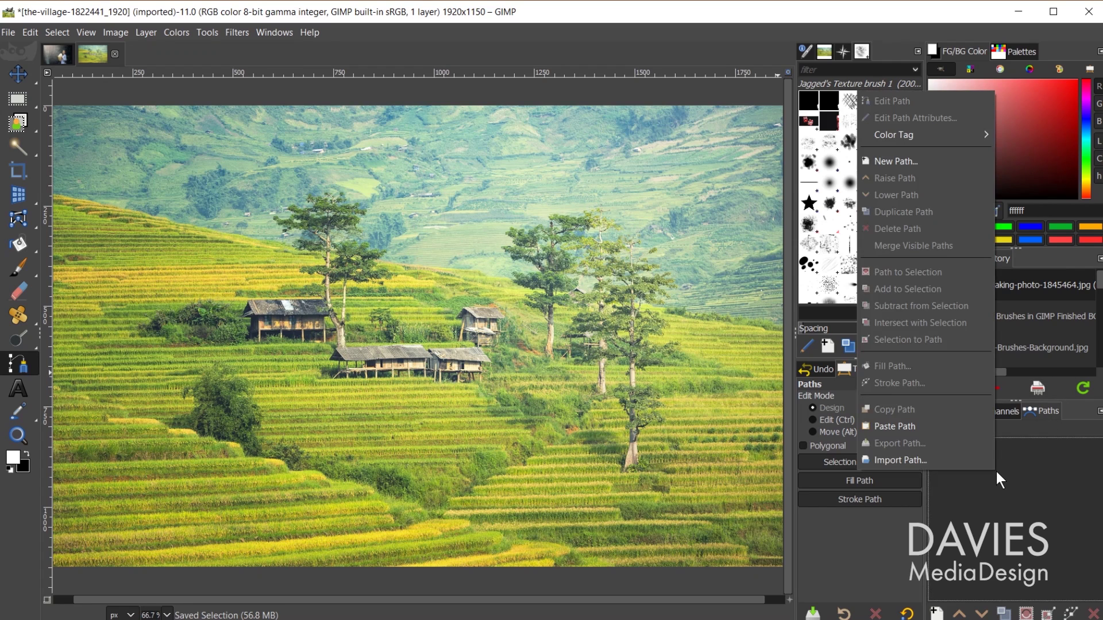
click(910, 458)
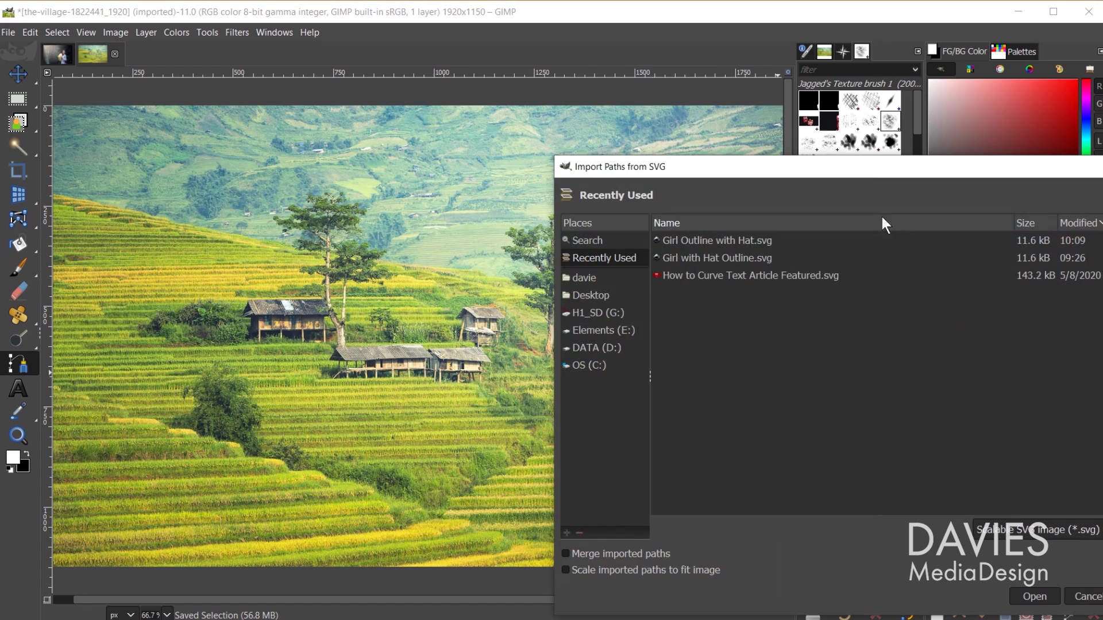
click(583, 119)
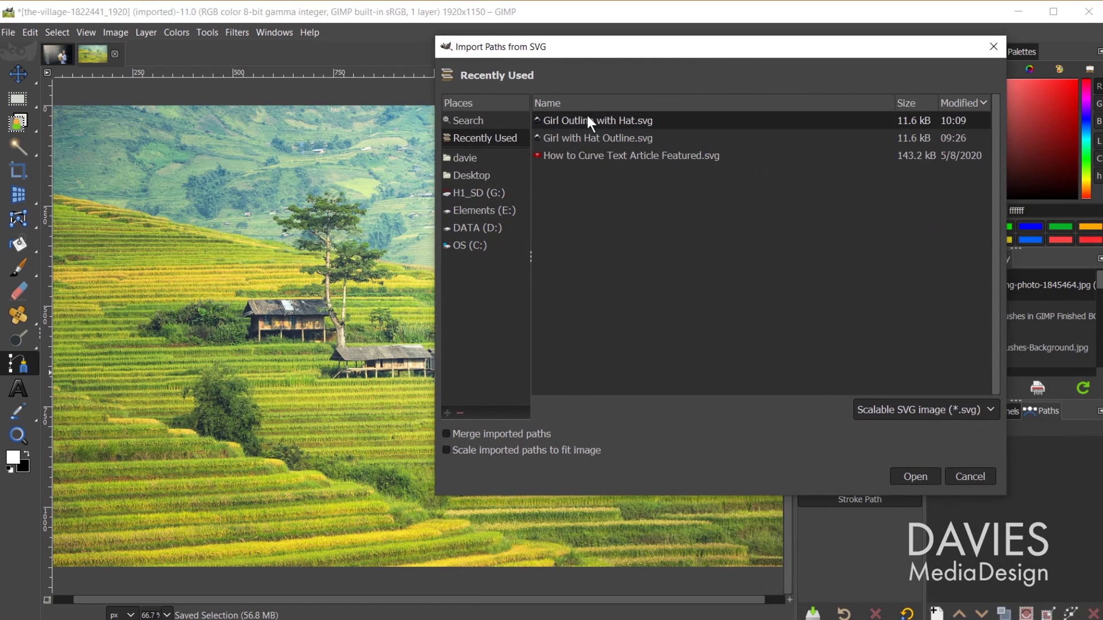
click(919, 477)
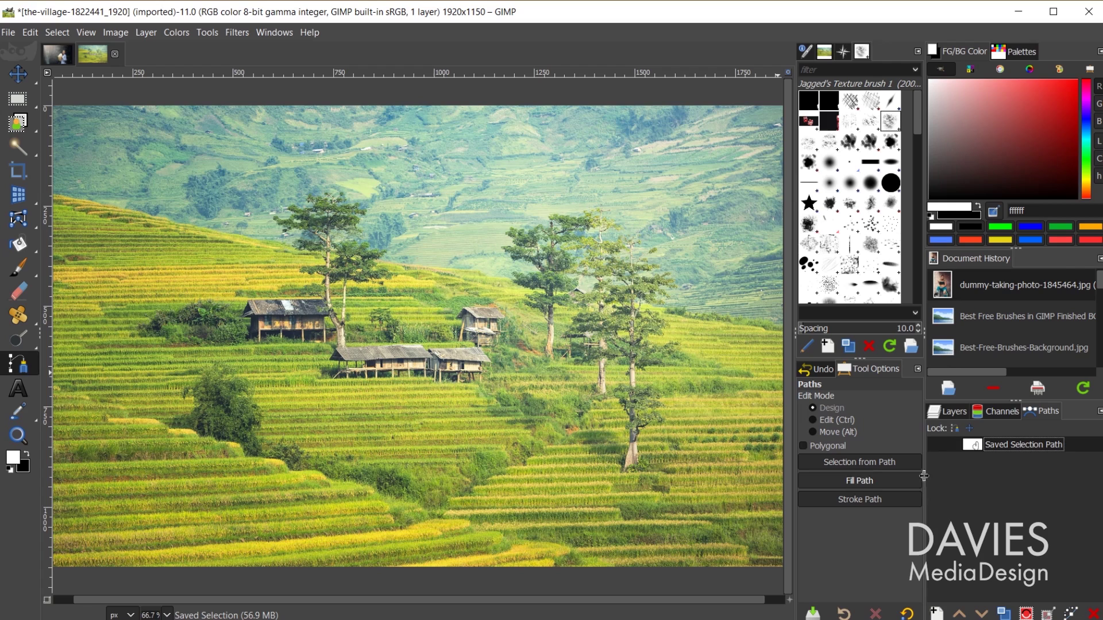
click(936, 444)
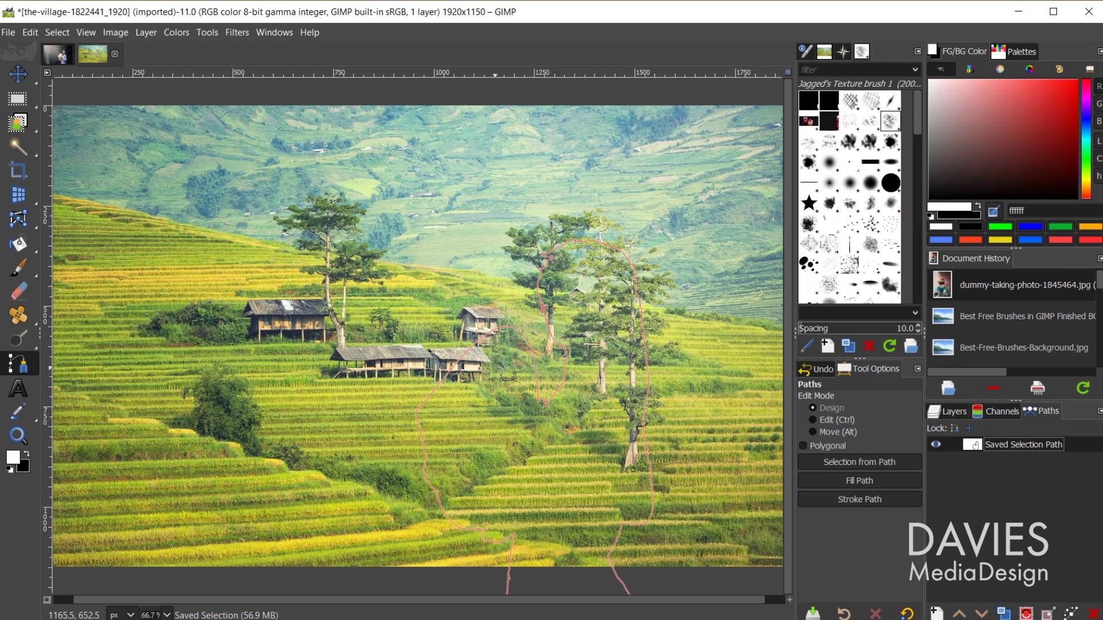
Move the whole imported outline path up and right over the hillside trees
click(543, 299)
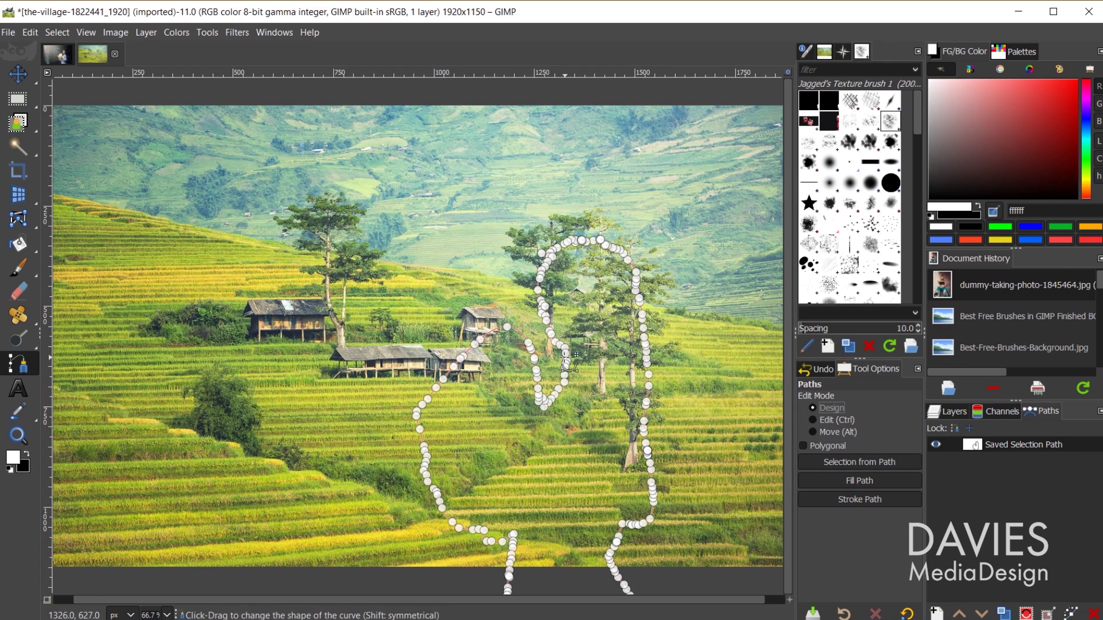
click(813, 432)
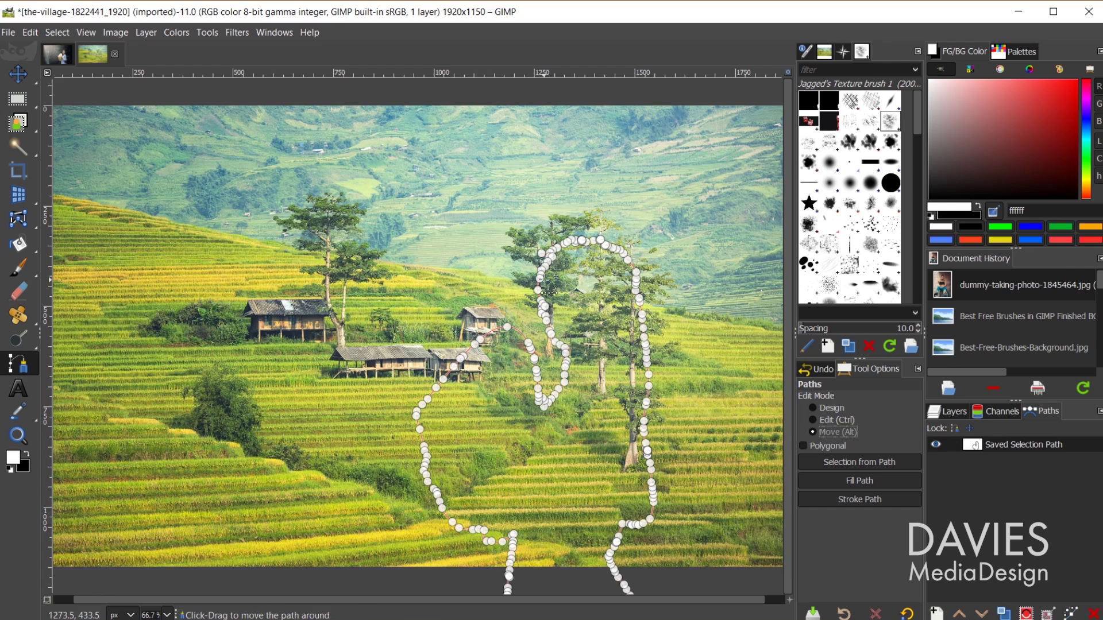
drag(549, 286, 573, 259)
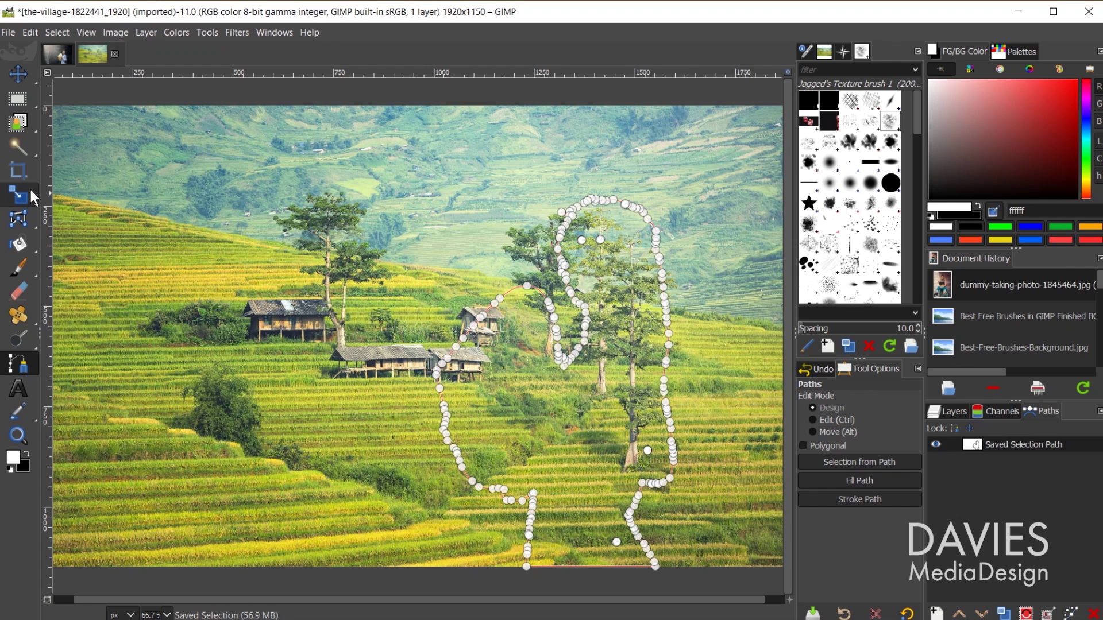
mouse_move(21, 201)
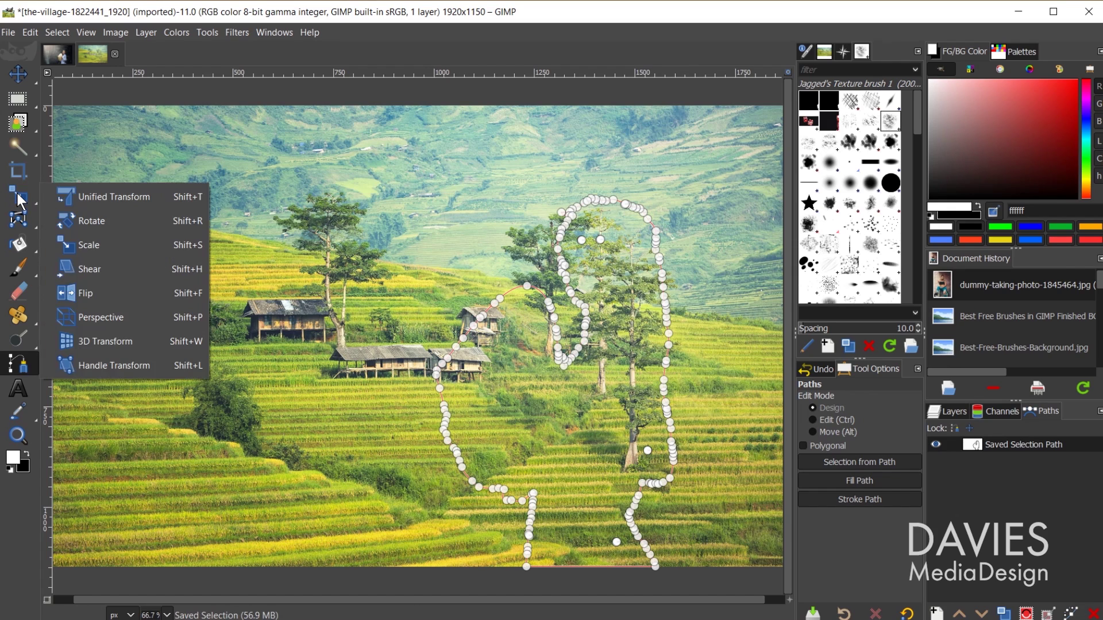
Scale the outline path with the Scale tool in Path mode to about 610 × 947 pixels
click(91, 247)
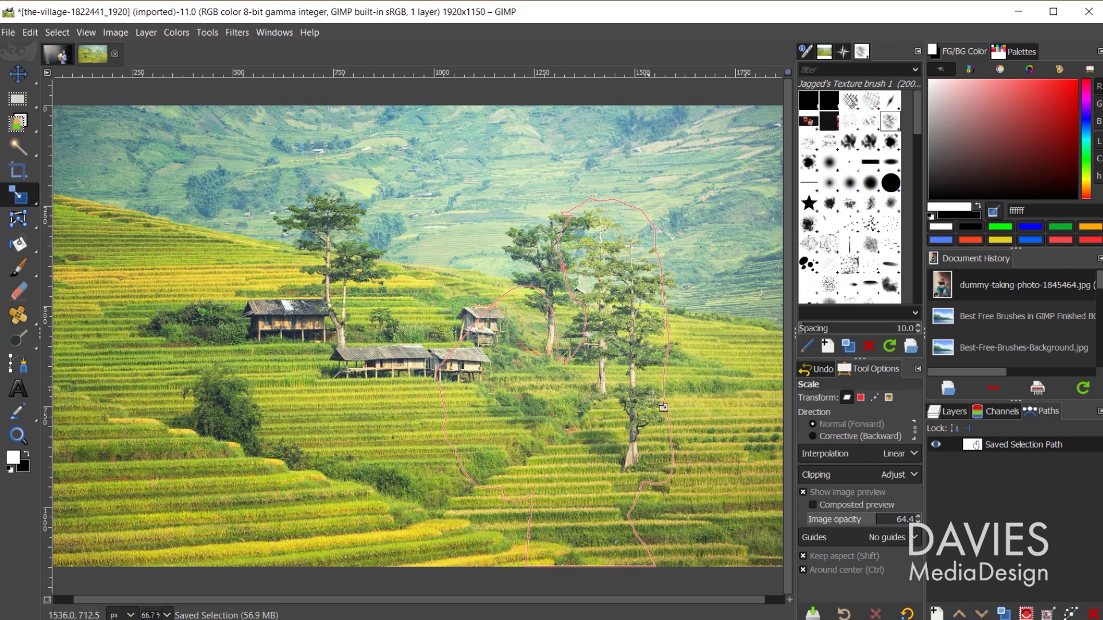
click(875, 398)
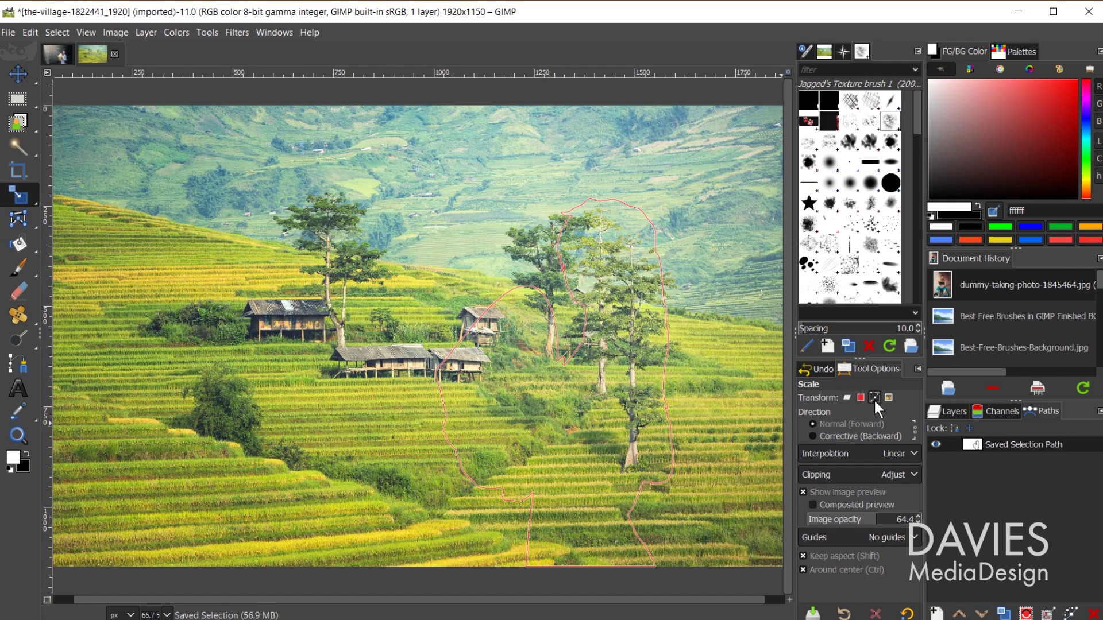
click(569, 250)
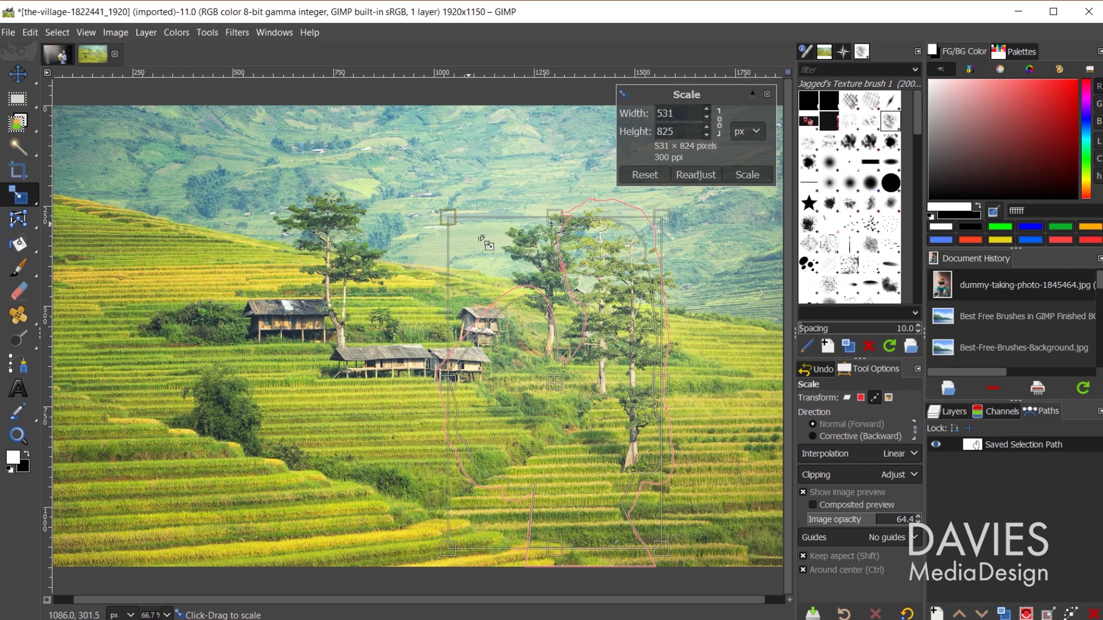
drag(482, 241, 725, 191)
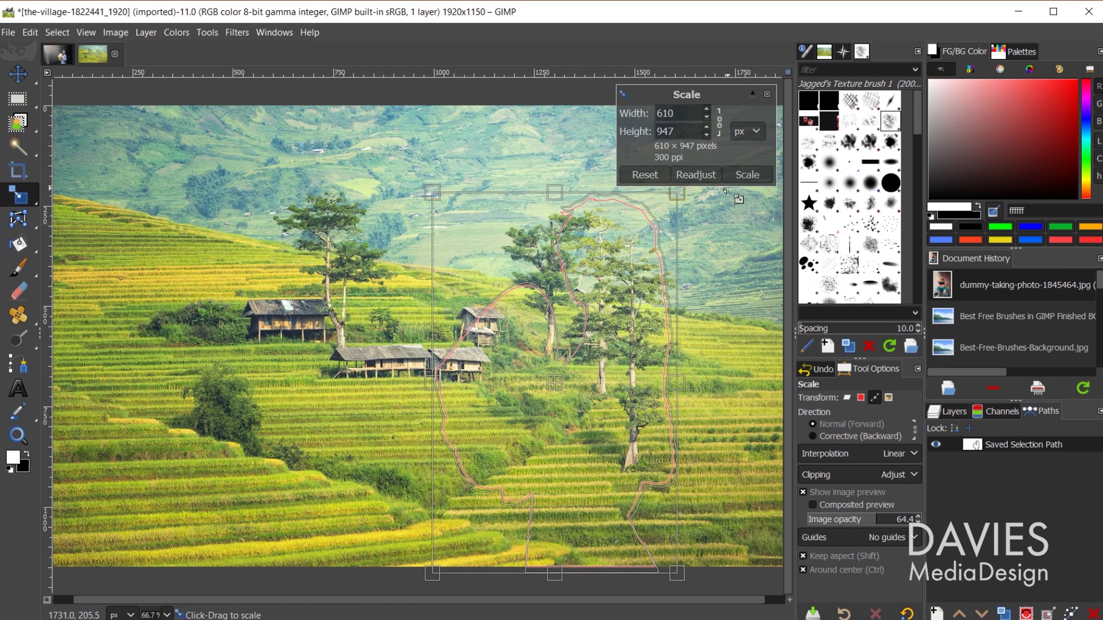
click(756, 176)
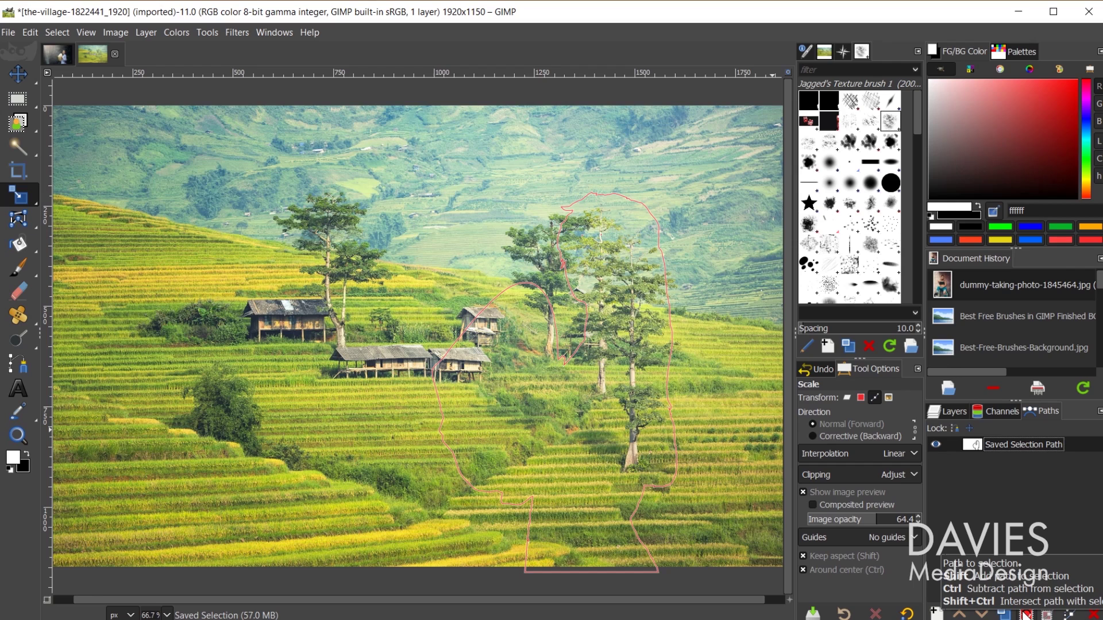
Convert the enlarged outline path into a selection and hide the path
click(1027, 614)
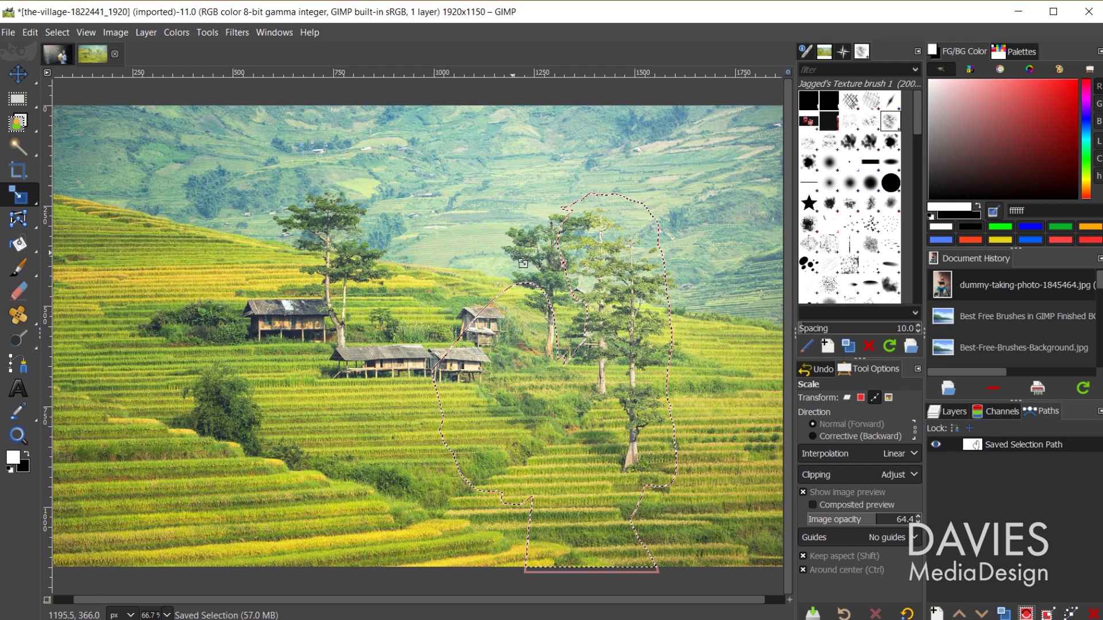
click(936, 444)
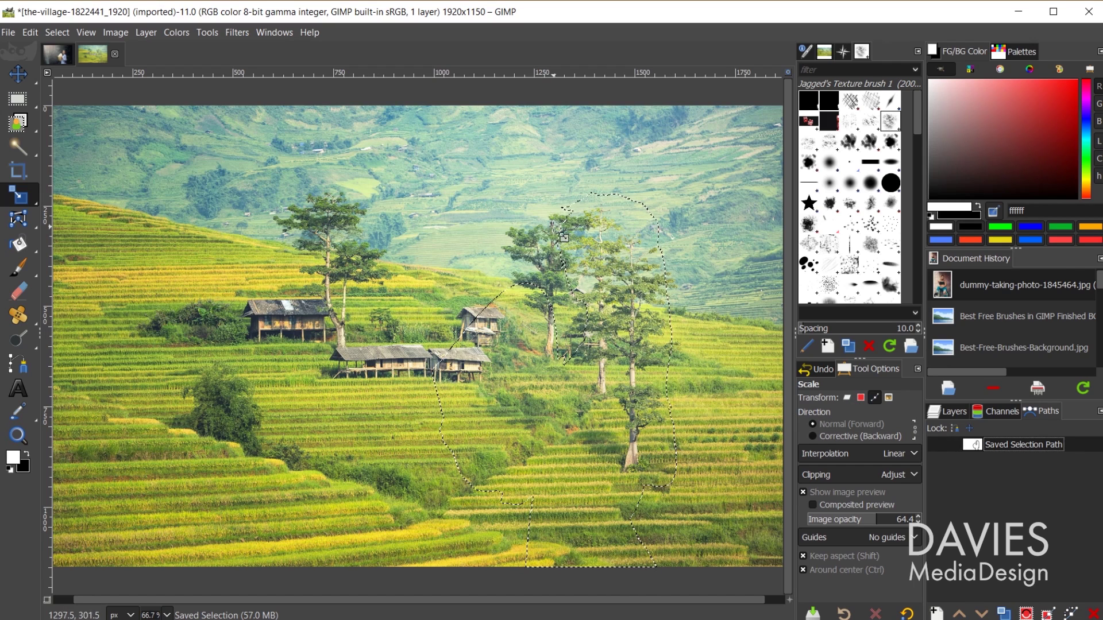